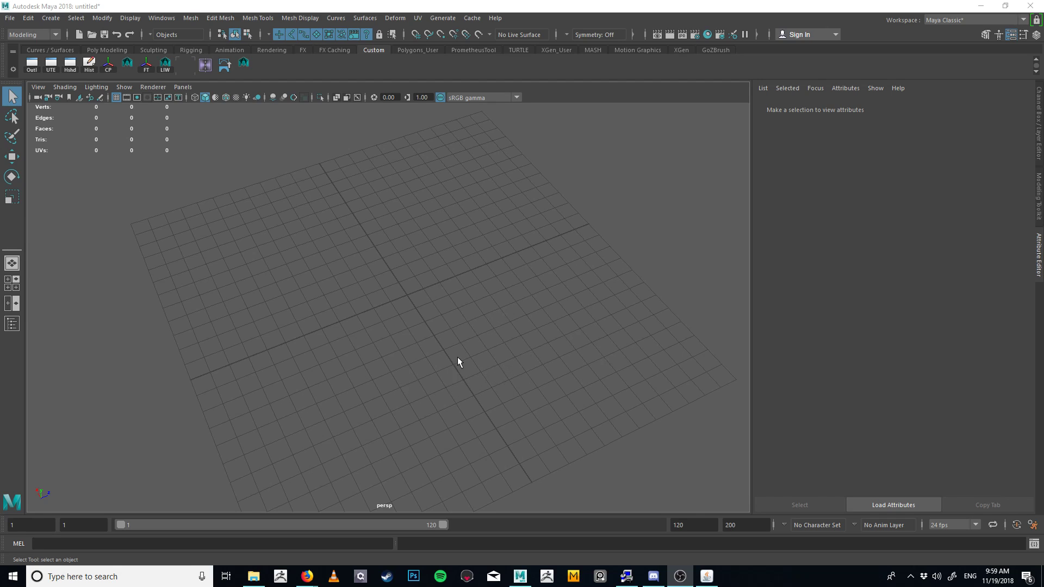
# Examine the empty perspective grid from several angles and distances by orbiting, panning and zooming.
pyautogui.keyDown('alt'); pyautogui.moveTo(419, 347); pyautogui.dragTo(427, 314); pyautogui.keyUp('alt')
pyautogui.keyDown('alt'); pyautogui.moveTo(428, 313); pyautogui.dragTo(499, 202, button='middle'); pyautogui.keyUp('alt')
pyautogui.keyDown('alt'); pyautogui.moveTo(499, 202); pyautogui.dragTo(413, 264); pyautogui.keyUp('alt')
pyautogui.keyDown('alt'); pyautogui.moveTo(526, 302); pyautogui.dragTo(486, 370); pyautogui.keyUp('alt')
pyautogui.keyDown('alt'); pyautogui.moveTo(412, 328); pyautogui.dragTo(597, 336); pyautogui.keyUp('alt')
pyautogui.keyDown('alt'); pyautogui.moveTo(497, 330); pyautogui.dragTo(547, 347, button='right'); pyautogui.keyUp('alt')
pyautogui.keyDown('alt'); pyautogui.moveTo(547, 347); pyautogui.dragTo(414, 336); pyautogui.keyUp('alt')
pyautogui.keyDown('alt'); pyautogui.moveTo(414, 336); pyautogui.dragTo(316, 325, button='right'); pyautogui.keyUp('alt')
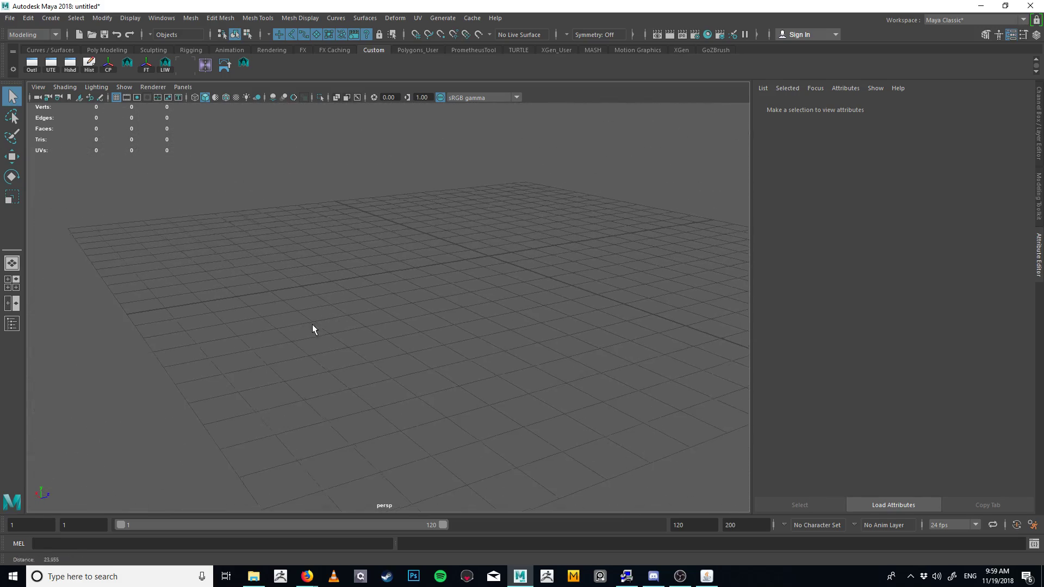
pyautogui.keyDown('alt'); pyautogui.moveTo(432, 308); pyautogui.dragTo(402, 280); pyautogui.keyUp('alt')
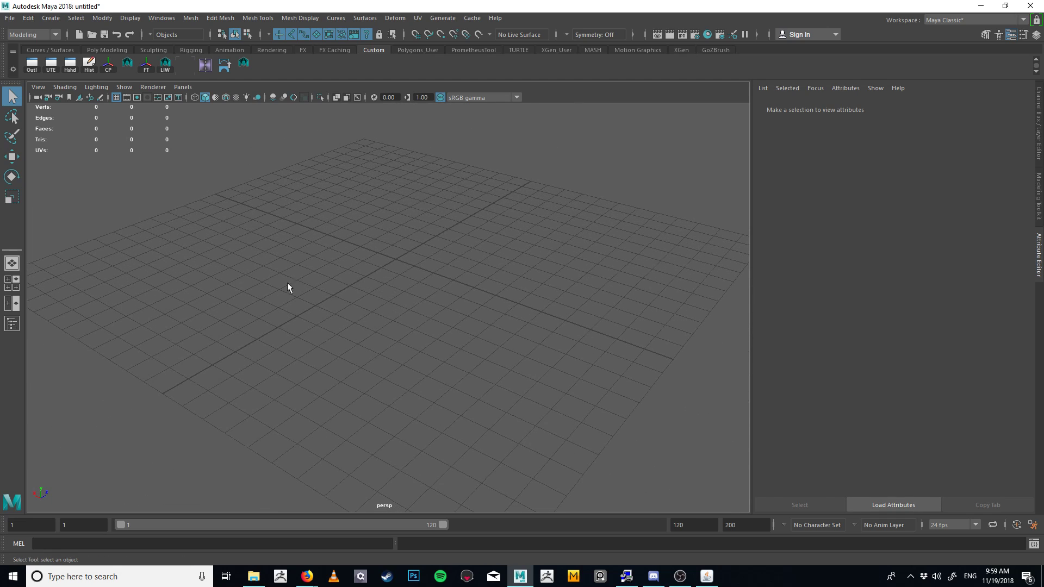
# Create a polygon sphere and a polygon cube at the origin with default settings.
pyautogui.click(56, 22)
pyautogui.moveTo(77, 59)
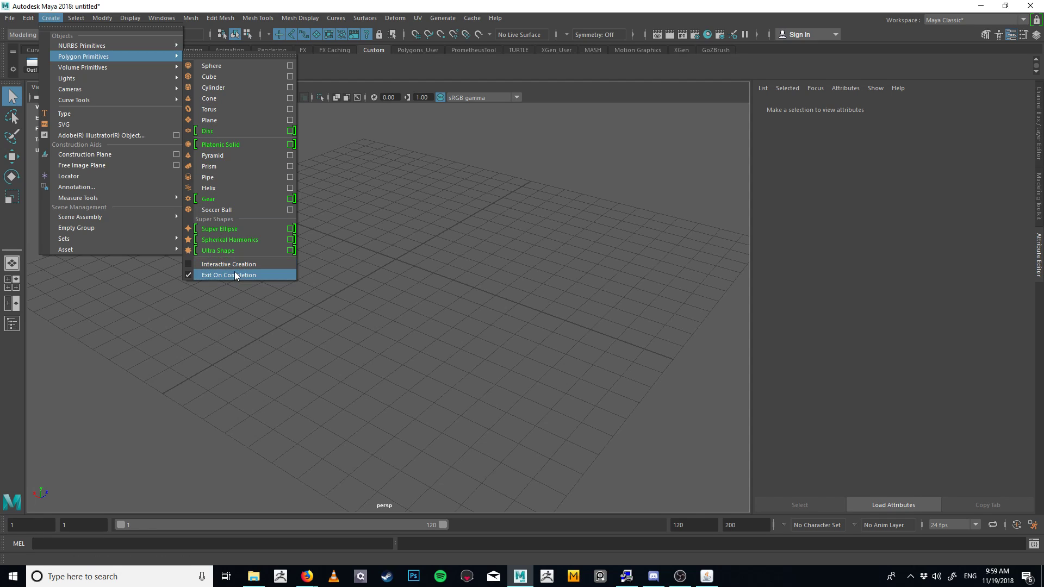
pyautogui.click(224, 66)
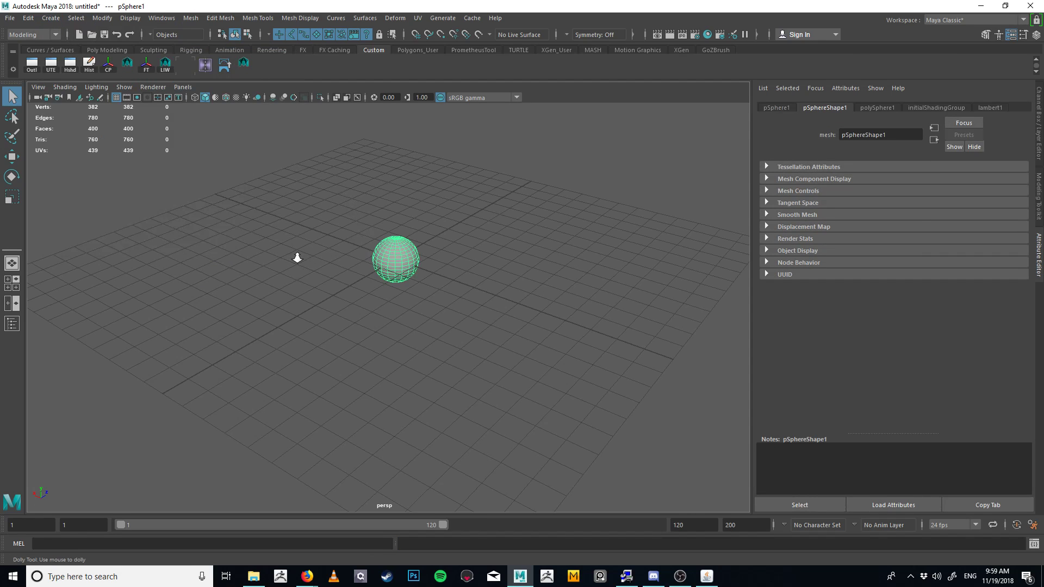
pyautogui.keyDown('alt'); pyautogui.moveTo(297, 257); pyautogui.dragTo(383, 267, button='right'); pyautogui.keyUp('alt')
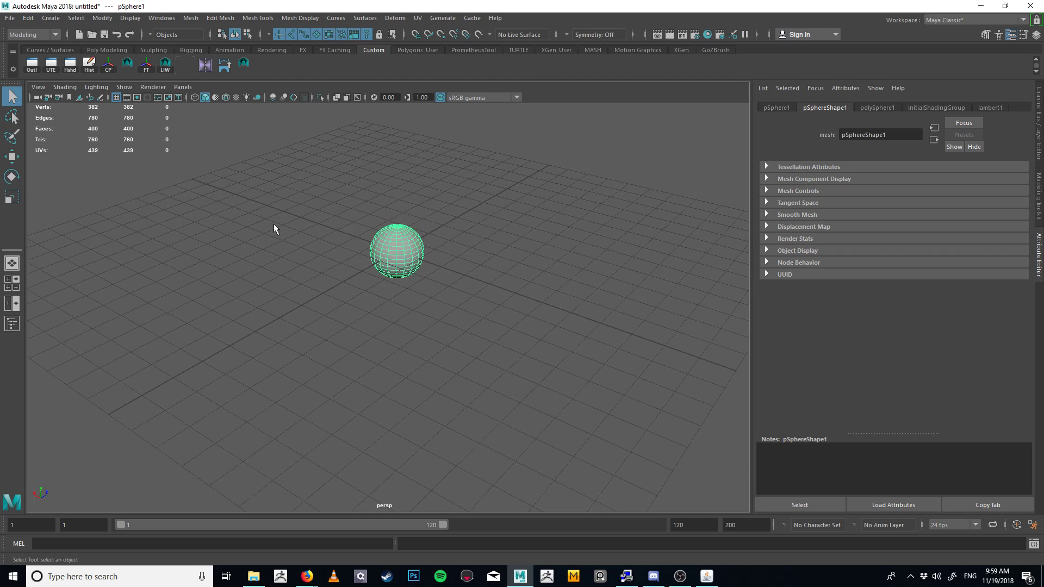
pyautogui.click(51, 19)
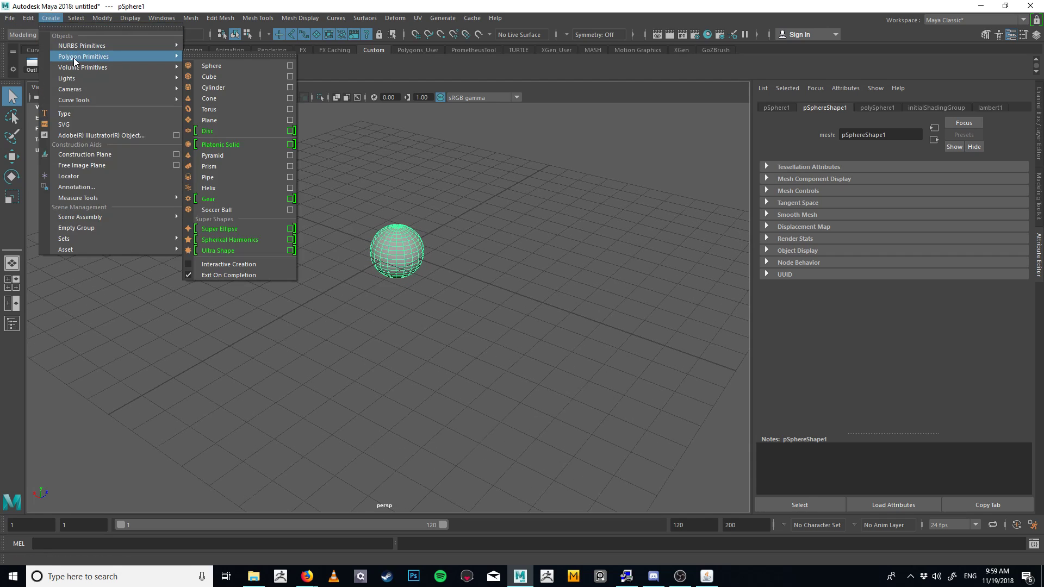
pyautogui.click(216, 81)
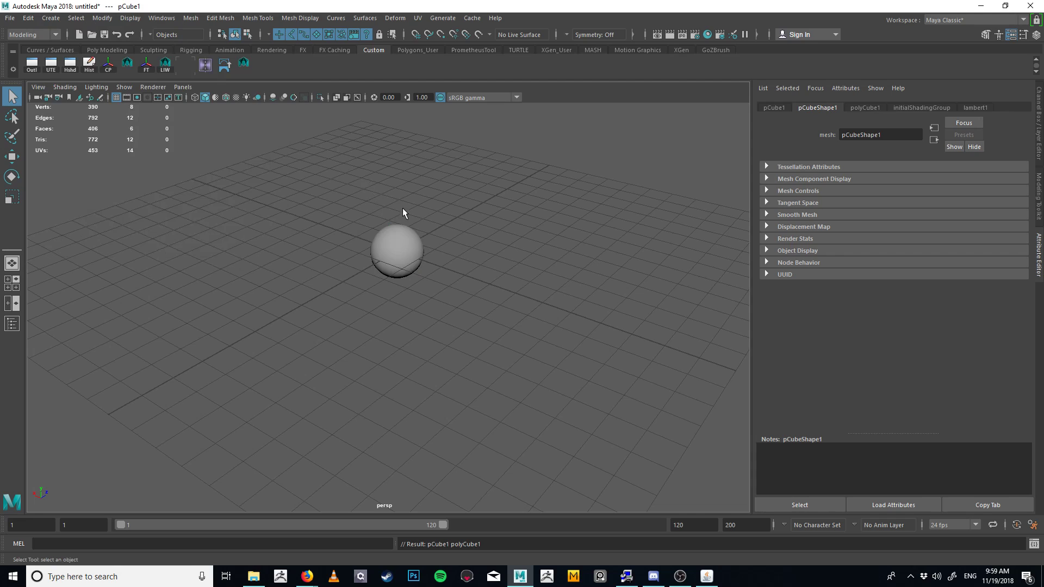
# Move the cube along X to about 4.7 and scale it uniformly to about 3.2.
pyautogui.press('w')
pyautogui.moveTo(357, 242); pyautogui.dragTo(350, 213)
pyautogui.press('r')
pyautogui.click(1039, 132)
pyautogui.keyDown('alt'); pyautogui.moveTo(451, 182); pyautogui.dragTo(401, 184); pyautogui.keyUp('alt')
pyautogui.keyDown('alt'); pyautogui.moveTo(378, 183); pyautogui.dragTo(379, 207, button='middle'); pyautogui.keyUp('alt')
pyautogui.keyDown('alt'); pyautogui.moveTo(380, 207); pyautogui.dragTo(379, 208, button='right'); pyautogui.keyUp('alt')
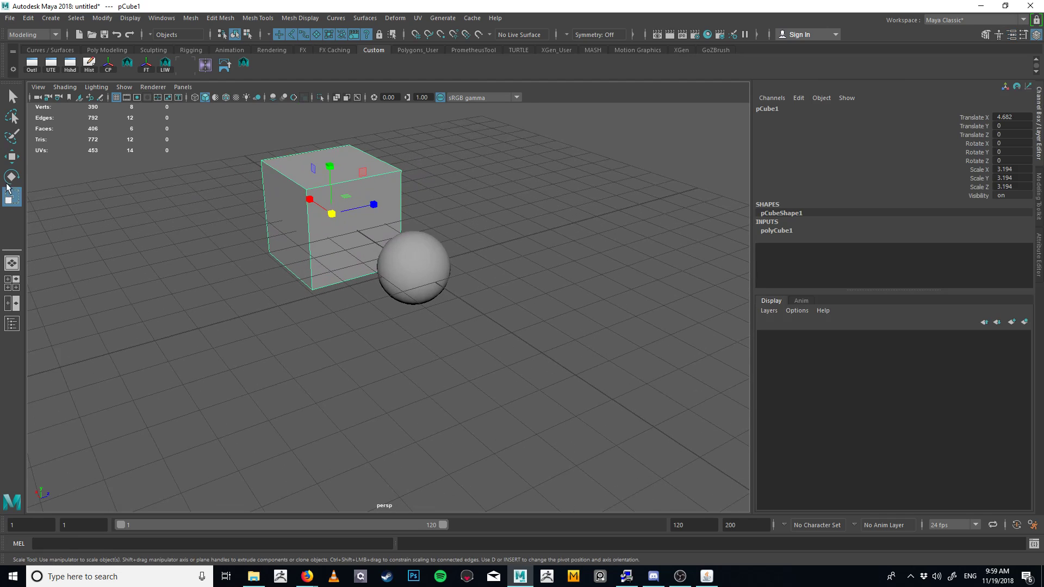
pyautogui.press('q')
pyautogui.scroll(3, 281, 254)
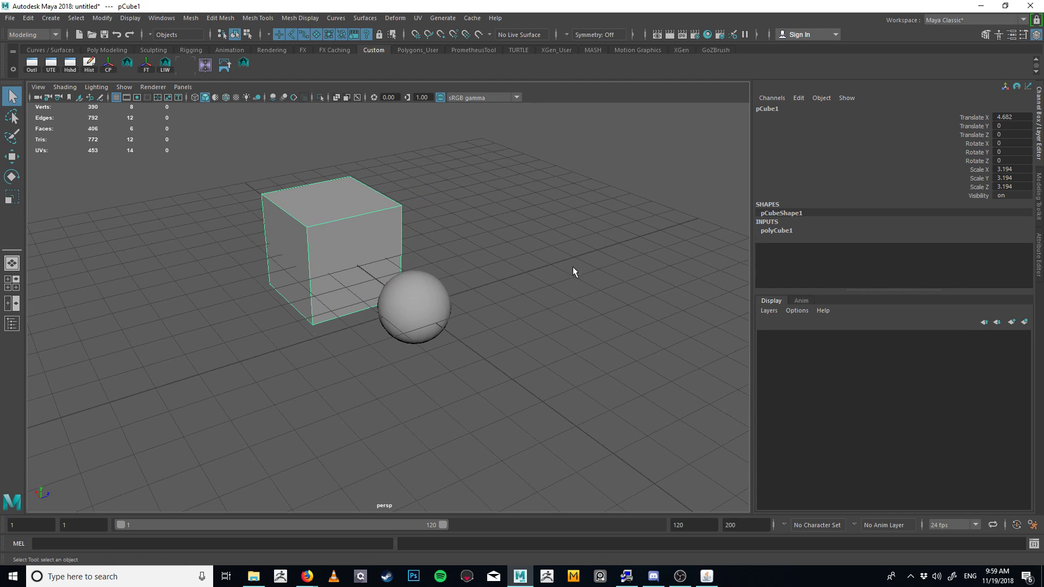
# Try stretching the cube along Y to a scale of about 7, and undo it.
pyautogui.press('r')
pyautogui.moveTo(329, 202); pyautogui.dragTo(328, 152)
pyautogui.hotkey('ctrl', 'z')
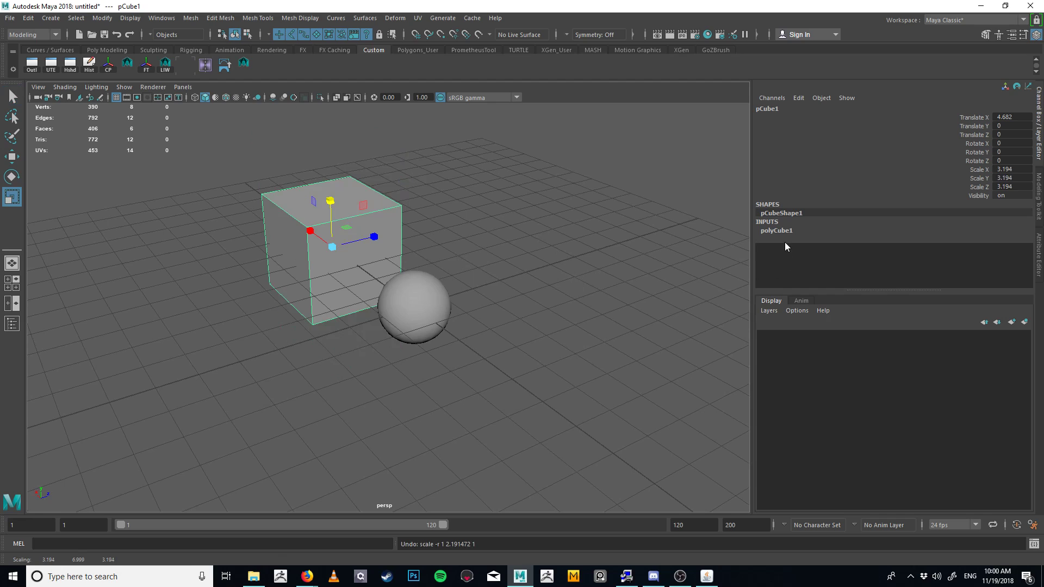
pyautogui.keyDown('alt'); pyautogui.moveTo(474, 271); pyautogui.dragTo(430, 305); pyautogui.keyUp('alt')
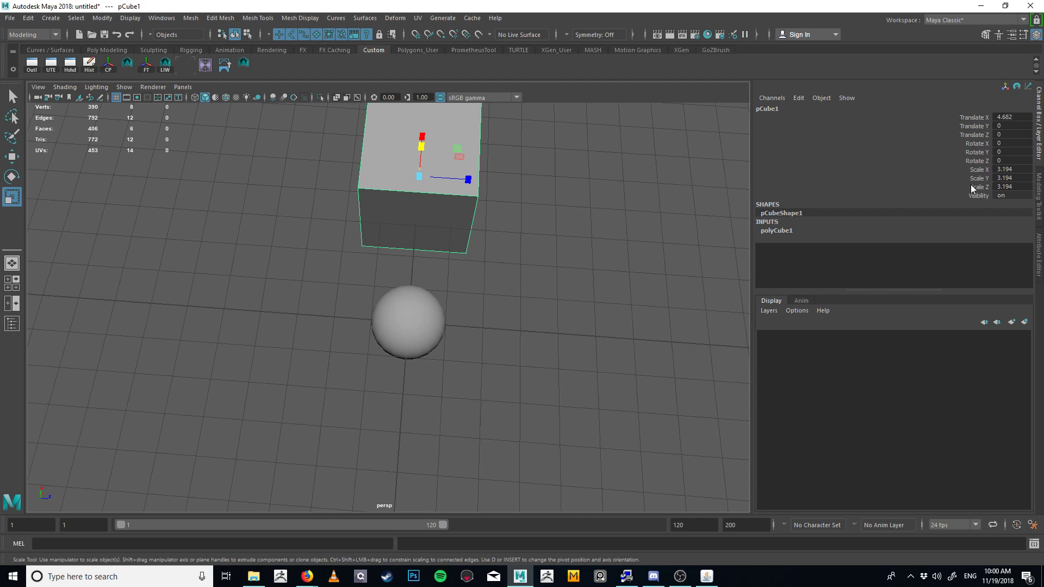
# Try setting the cube's Translate X to 10, and undo the change.
pyautogui.doubleClick(1015, 118)
pyautogui.write('10')
pyautogui.press('Return')
pyautogui.scroll(-3, 538, 179)
pyautogui.keyDown('alt'); pyautogui.moveTo(538, 179); pyautogui.dragTo(690, 235); pyautogui.keyUp('alt')
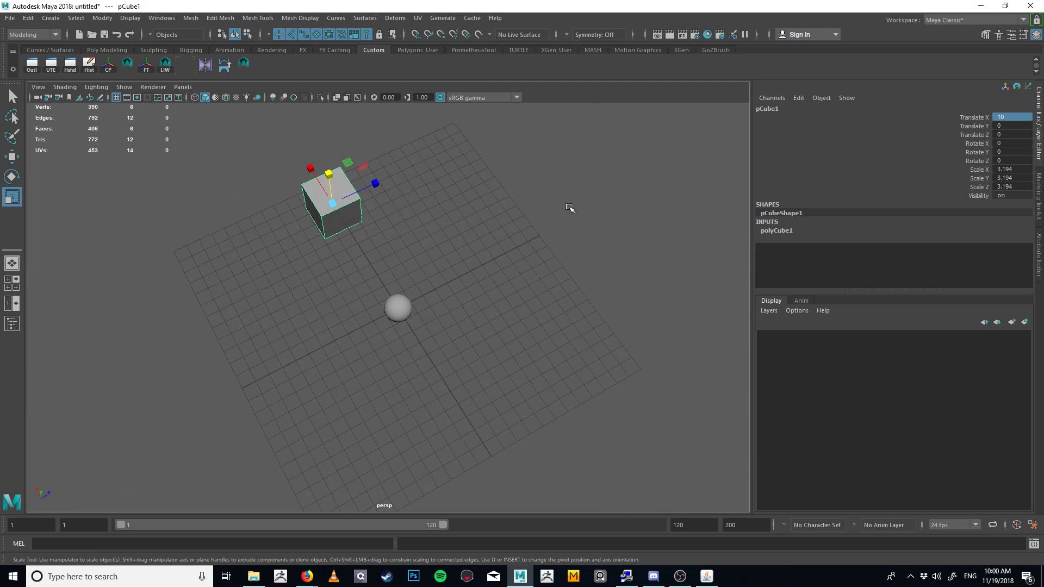
pyautogui.hotkey('ctrl', 'z')
# Set the cube's Scale X, Scale Y and Scale Z together to 6.
pyautogui.keyDown('alt'); pyautogui.moveTo(517, 200); pyautogui.dragTo(603, 209); pyautogui.keyUp('alt')
pyautogui.moveTo(1024, 179); pyautogui.dragTo(1017, 170)
pyautogui.doubleClick(1014, 188)
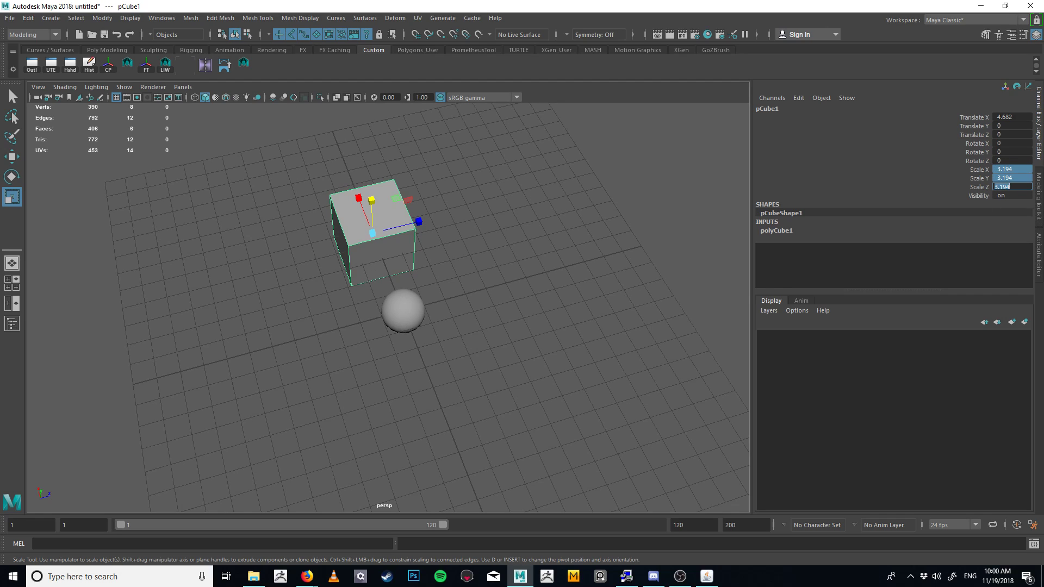
pyautogui.write('6')
pyautogui.press('Return')
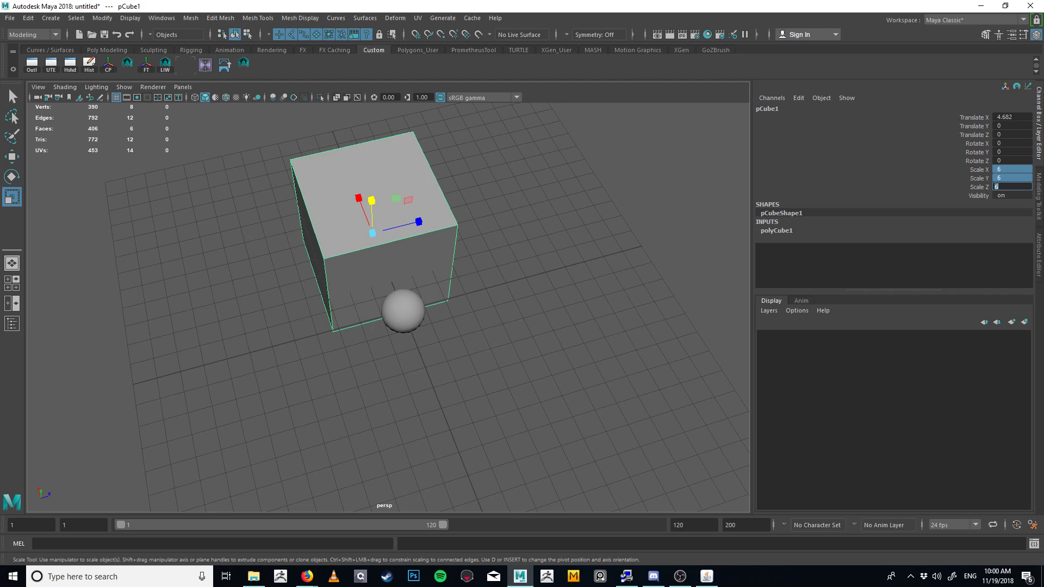
# Move the cube away from the sphere along X to about 8.5.
pyautogui.keyDown('alt'); pyautogui.moveTo(379, 325); pyautogui.dragTo(305, 315); pyautogui.keyUp('alt')
pyautogui.press('w')
pyautogui.moveTo(266, 281); pyautogui.dragTo(197, 275)
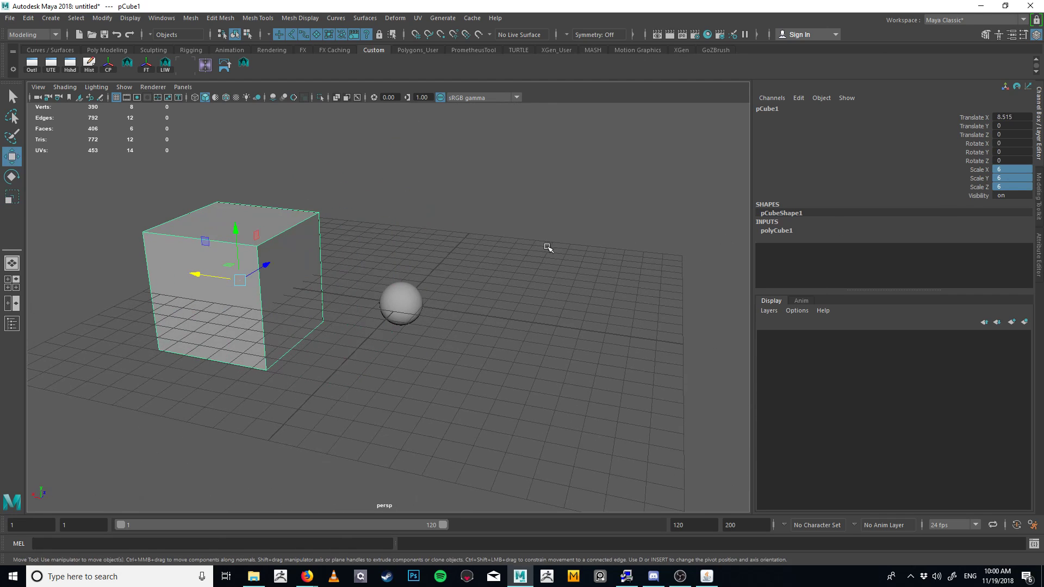
pyautogui.keyDown('alt'); pyautogui.moveTo(550, 247); pyautogui.dragTo(452, 249); pyautogui.keyUp('alt')
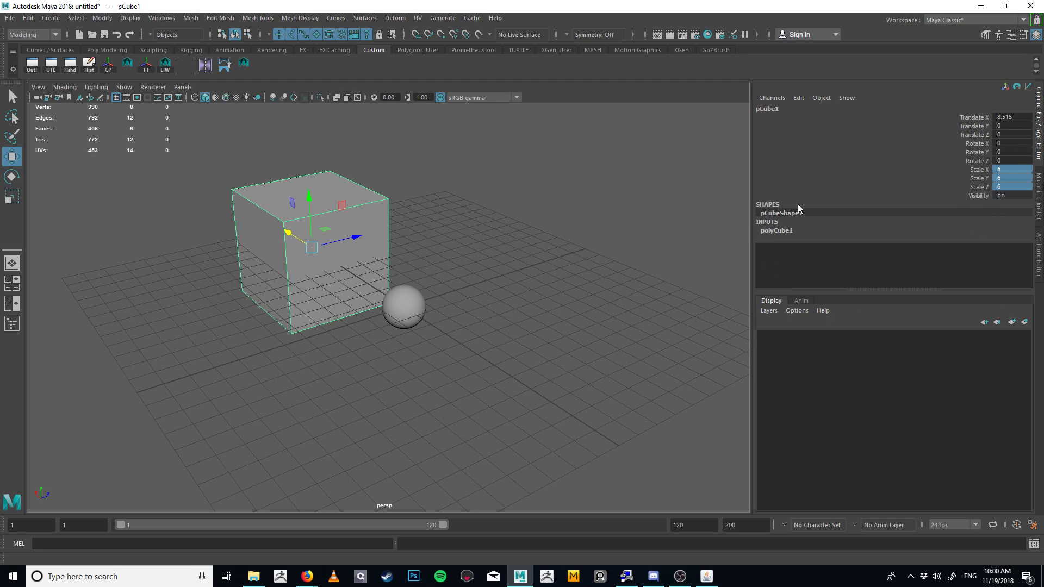
# Show the cube's polyCube1 construction inputs, try a Width of 2, and undo the width change.
pyautogui.click(775, 231)
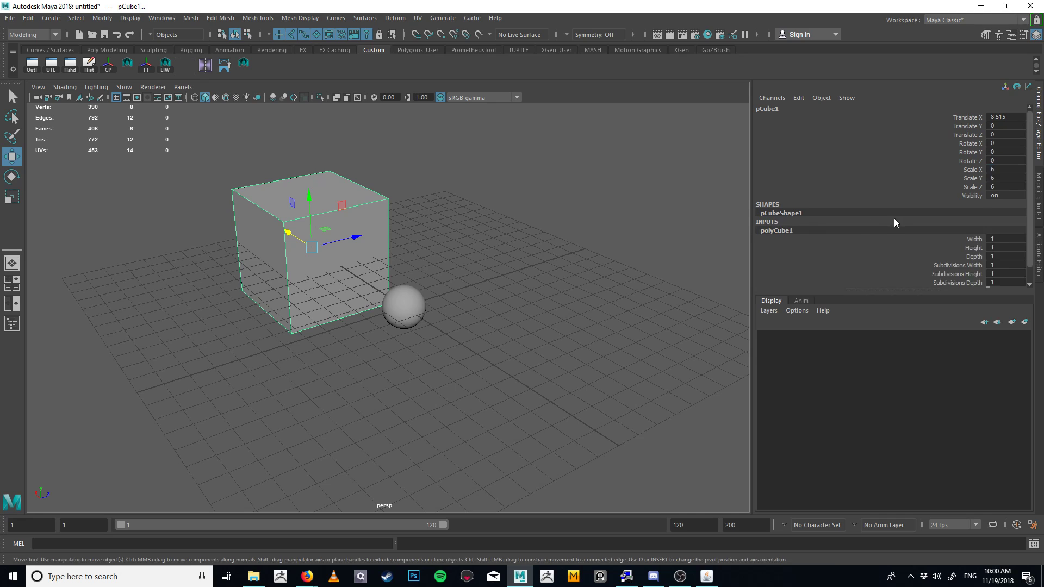
pyautogui.scroll(-1, 896, 222)
pyautogui.keyDown('alt'); pyautogui.moveTo(534, 308); pyautogui.dragTo(536, 332, button='middle'); pyautogui.keyUp('alt')
pyautogui.doubleClick(1005, 223)
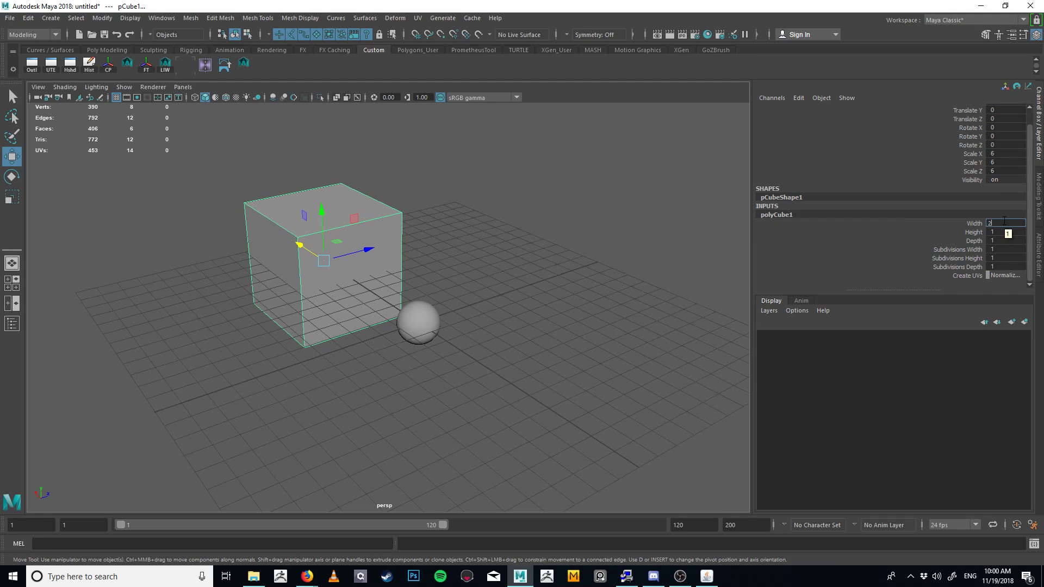
pyautogui.press('Return')
pyautogui.keyDown('alt'); pyautogui.moveTo(414, 249); pyautogui.dragTo(437, 268); pyautogui.keyUp('alt')
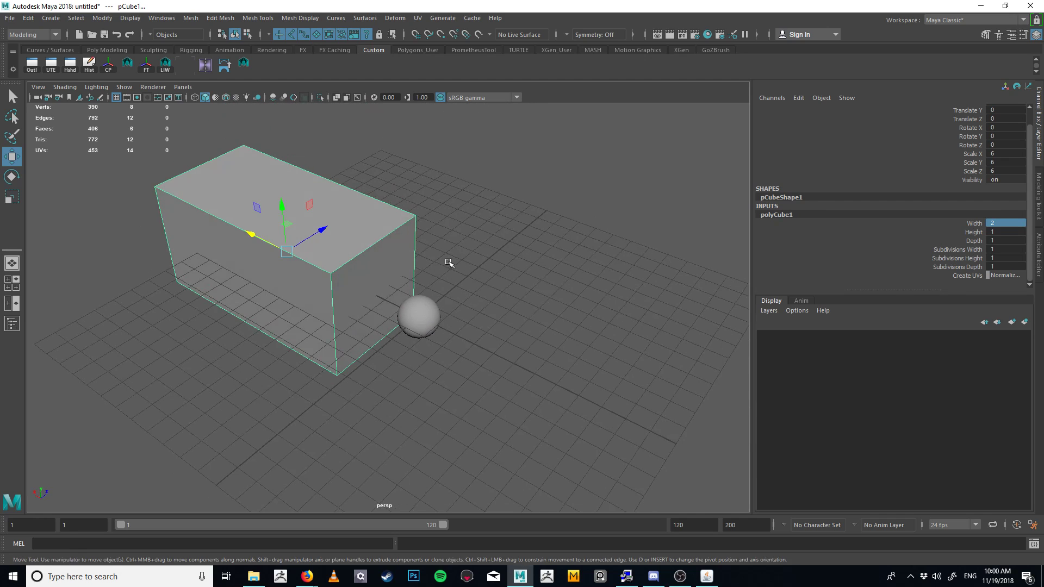
pyautogui.keyDown('alt'); pyautogui.moveTo(489, 245); pyautogui.dragTo(533, 226); pyautogui.keyUp('alt')
pyautogui.hotkey('ctrl', 'z')
pyautogui.keyDown('alt'); pyautogui.moveTo(584, 288); pyautogui.dragTo(516, 275); pyautogui.keyUp('alt')
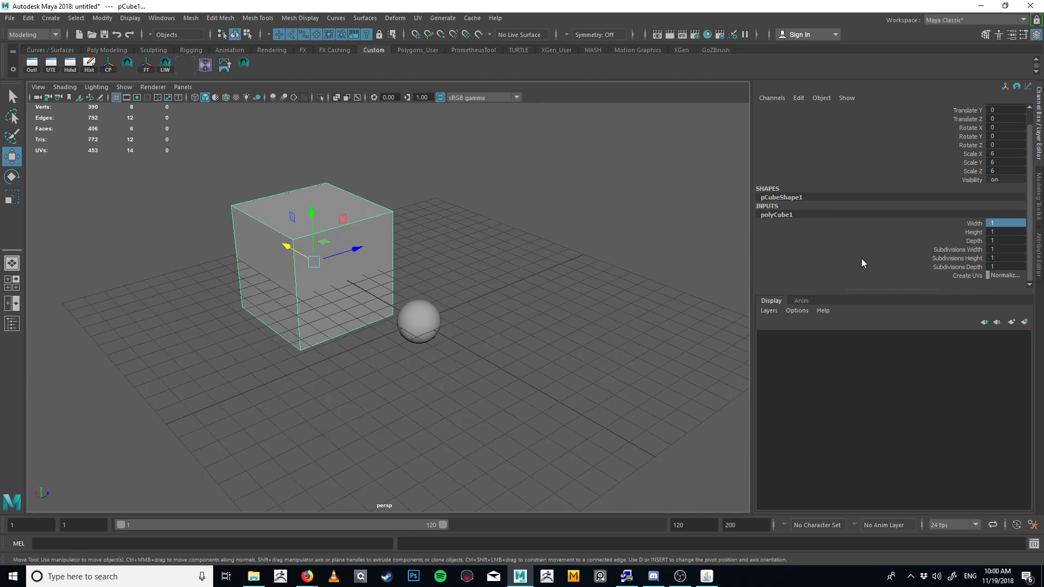
# Try setting the cube's Subdivisions Width to 5, and undo the change.
pyautogui.doubleClick(1012, 250)
pyautogui.write('5')
pyautogui.press('Return')
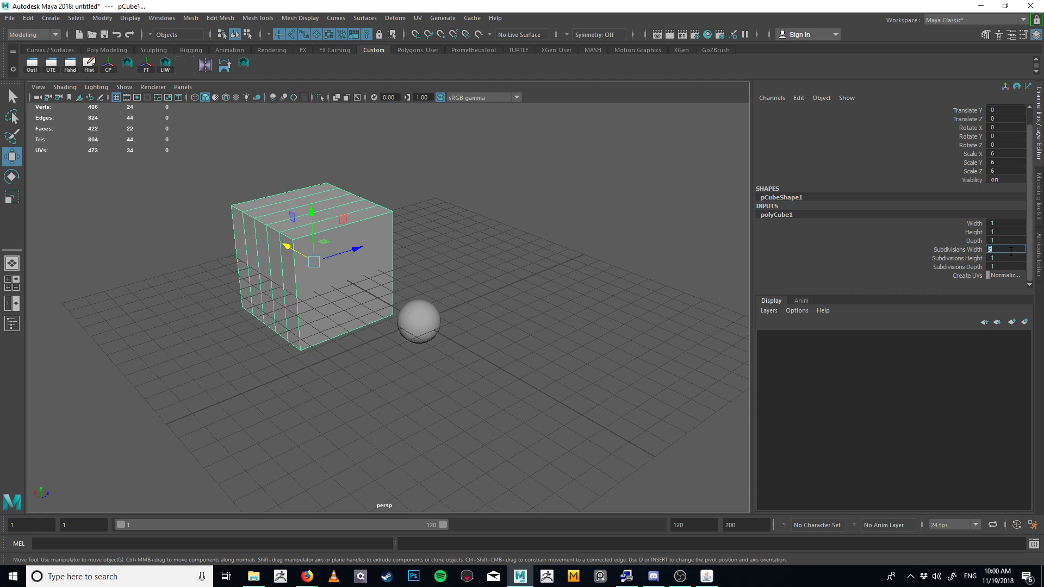
pyautogui.keyDown('alt'); pyautogui.moveTo(509, 292); pyautogui.dragTo(354, 233); pyautogui.keyUp('alt')
pyautogui.hotkey('ctrl', 'z')
# Scale the cube uniformly to about 5.1 and move it to about X 8.5, Z -5.6.
pyautogui.press('r')
pyautogui.keyDown('alt'); pyautogui.moveTo(496, 143); pyautogui.dragTo(519, 198); pyautogui.keyUp('alt')
pyautogui.press('w')
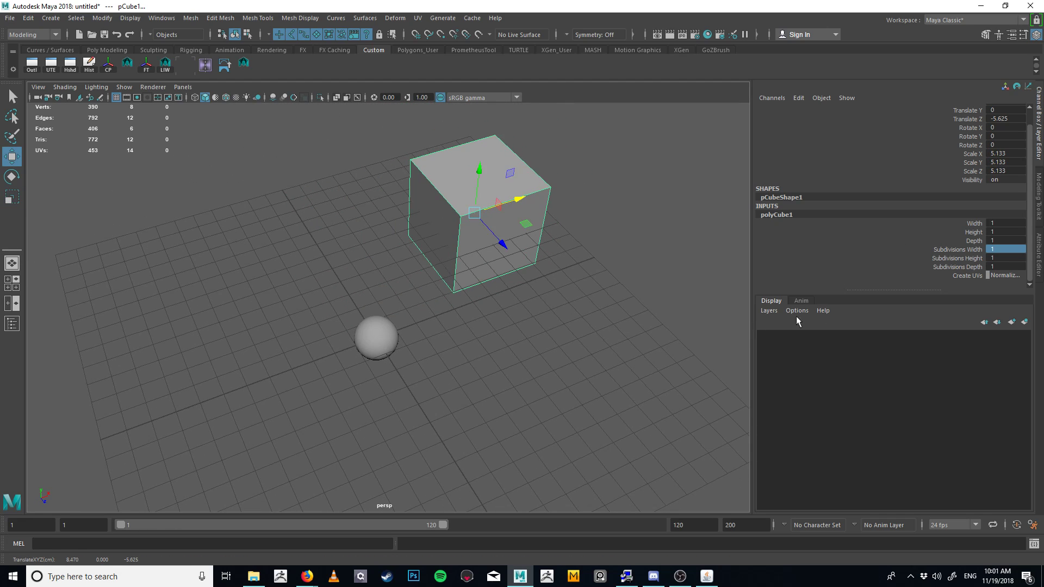
pyautogui.keyDown('alt'); pyautogui.moveTo(465, 339); pyautogui.dragTo(573, 291); pyautogui.keyUp('alt')
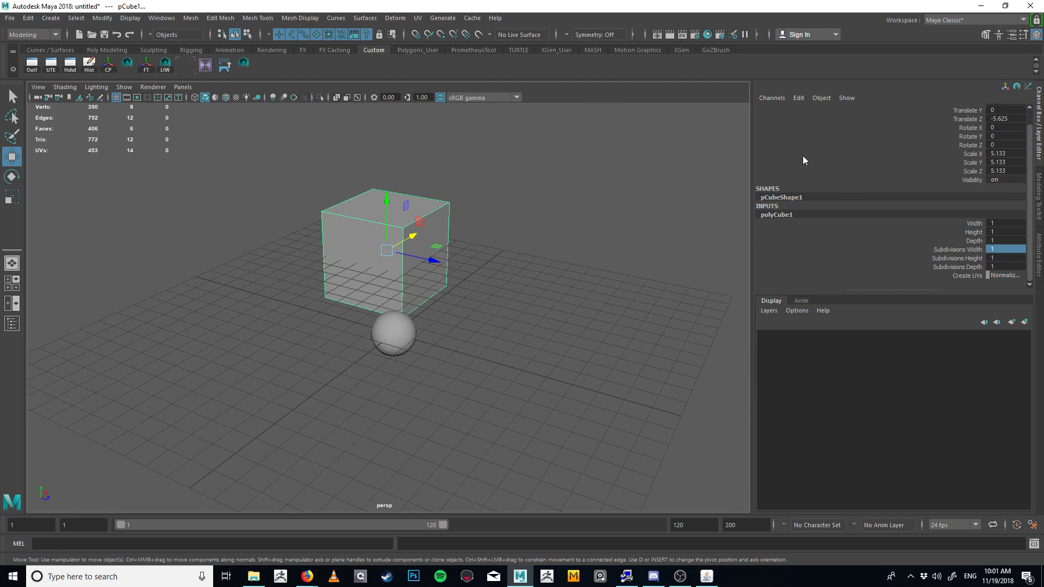
pyautogui.keyDown('alt'); pyautogui.moveTo(585, 214); pyautogui.dragTo(654, 187); pyautogui.keyUp('alt')
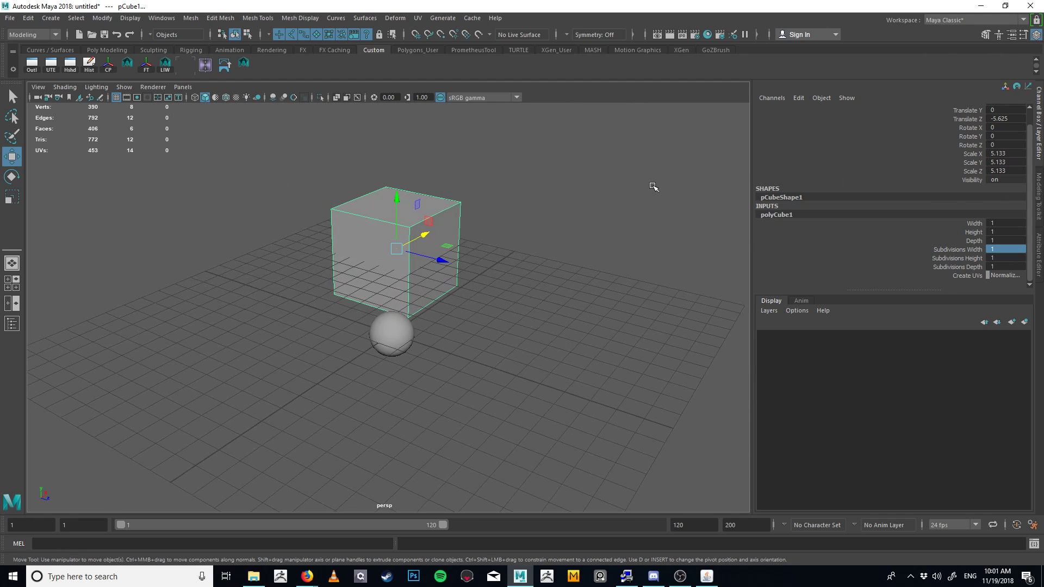
# Display the cube's Attribute Editor, return to the Channel Box, and activate the Select tool.
pyautogui.hotkey('ctrl', 'a')
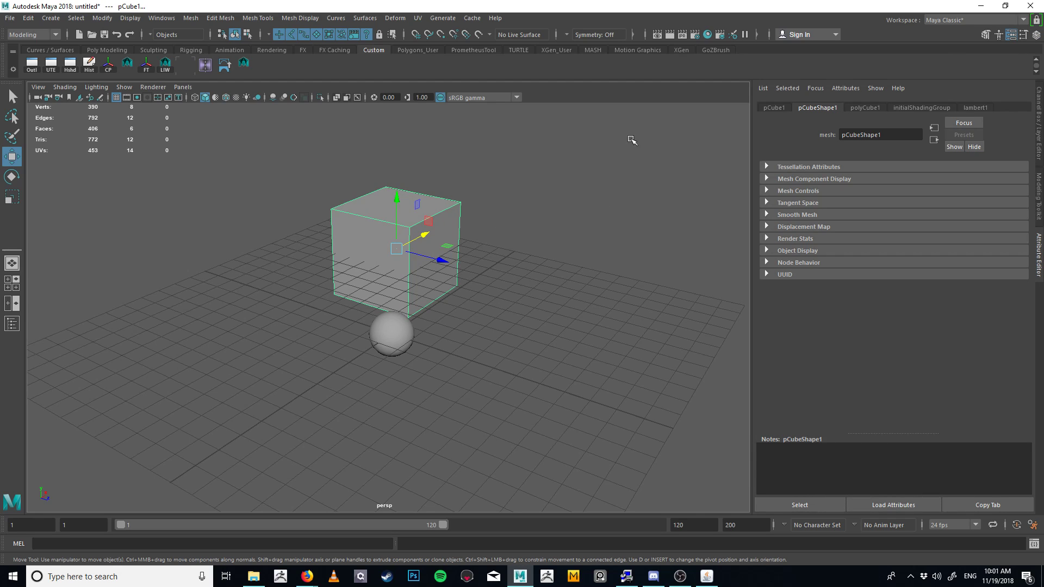
pyautogui.click(1037, 39)
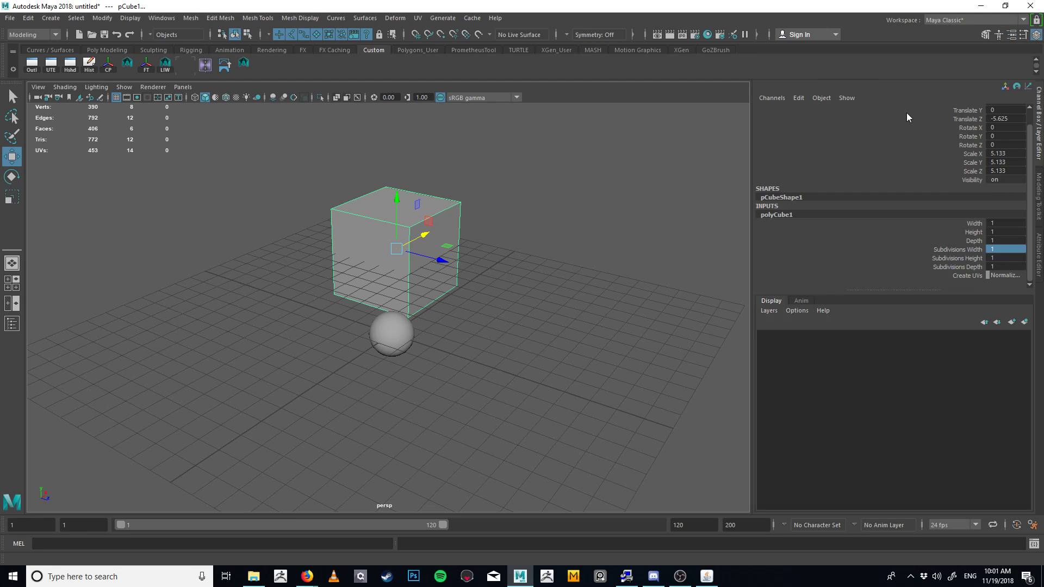
pyautogui.keyDown('alt'); pyautogui.moveTo(543, 275); pyautogui.dragTo(682, 258); pyautogui.keyUp('alt')
pyautogui.press('q')
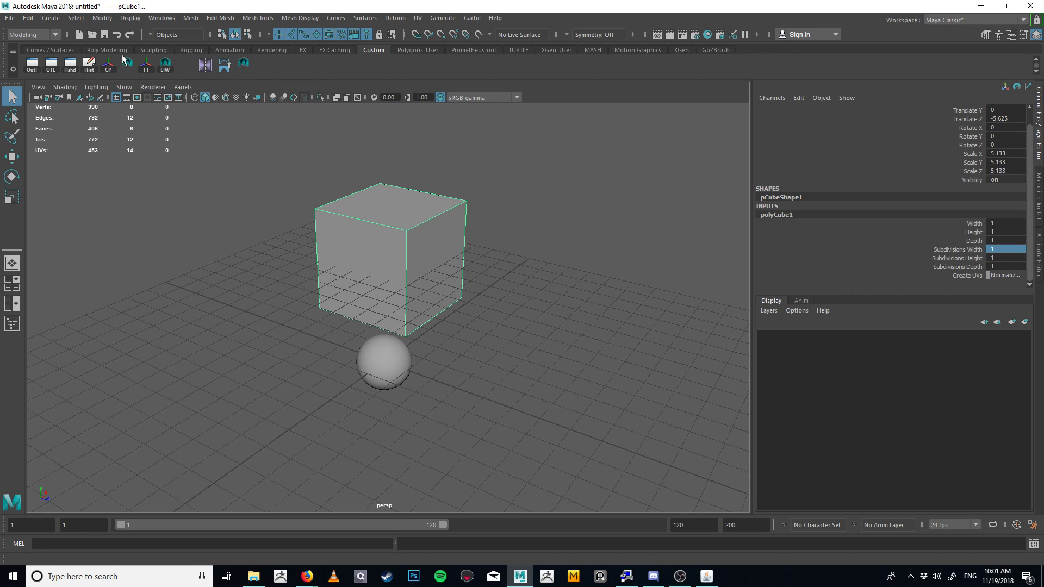
# Open the Outliner and alternately select the sphere and the cube in the viewport, ending with the cube selected.
pyautogui.click(168, 18)
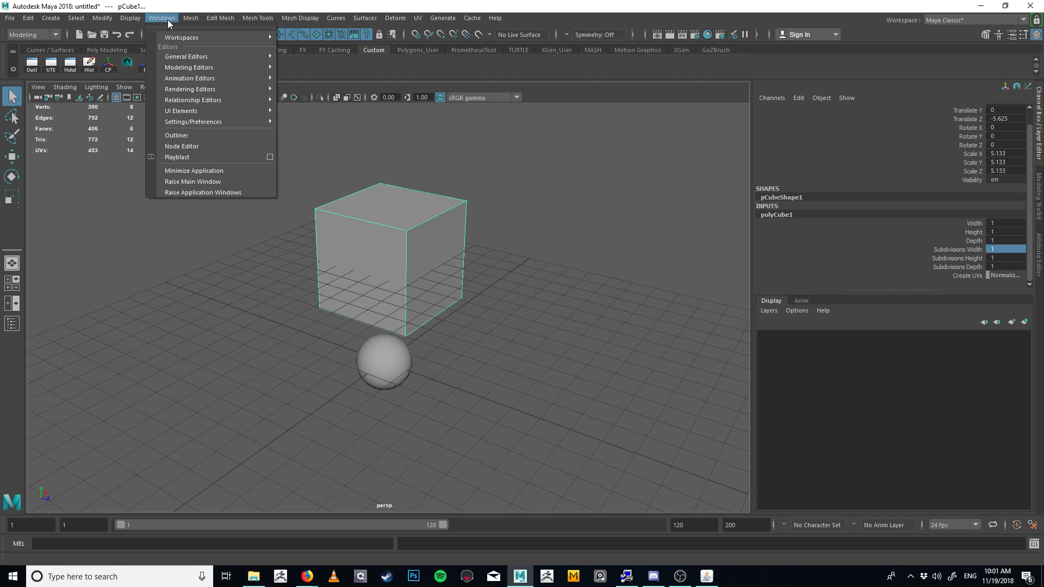
pyautogui.click(197, 135)
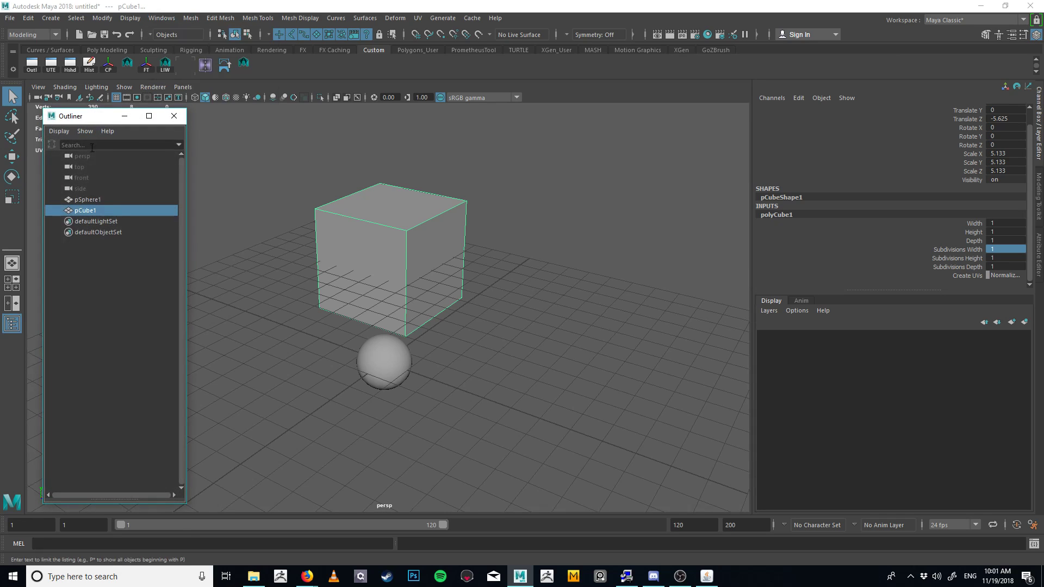
pyautogui.click(380, 359)
pyautogui.click(384, 262)
pyautogui.click(384, 353)
pyautogui.click(448, 297)
pyautogui.keyDown('alt'); pyautogui.moveTo(541, 301); pyautogui.dragTo(508, 331, button='middle'); pyautogui.keyUp('alt')
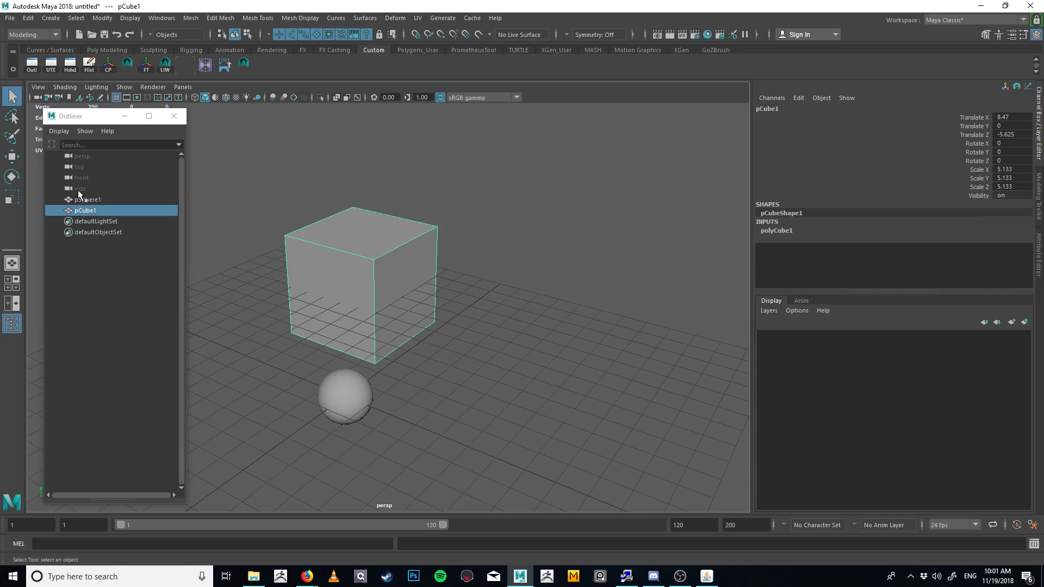
# Select the sphere and the cube through their Outliner entries, ending with the sphere's name open for editing.
pyautogui.doubleClick(95, 201)
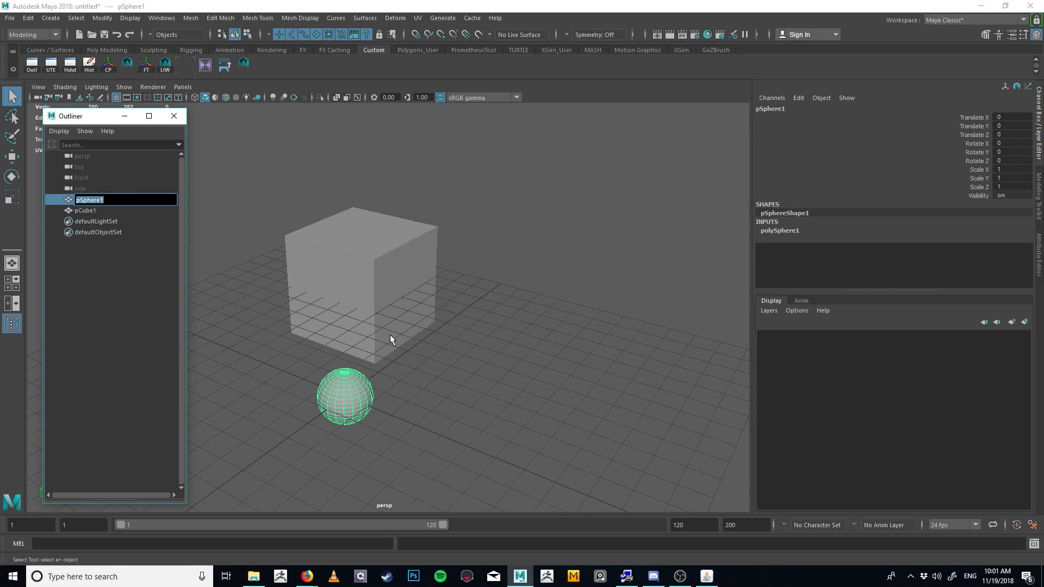
pyautogui.click(122, 298)
pyautogui.click(113, 201)
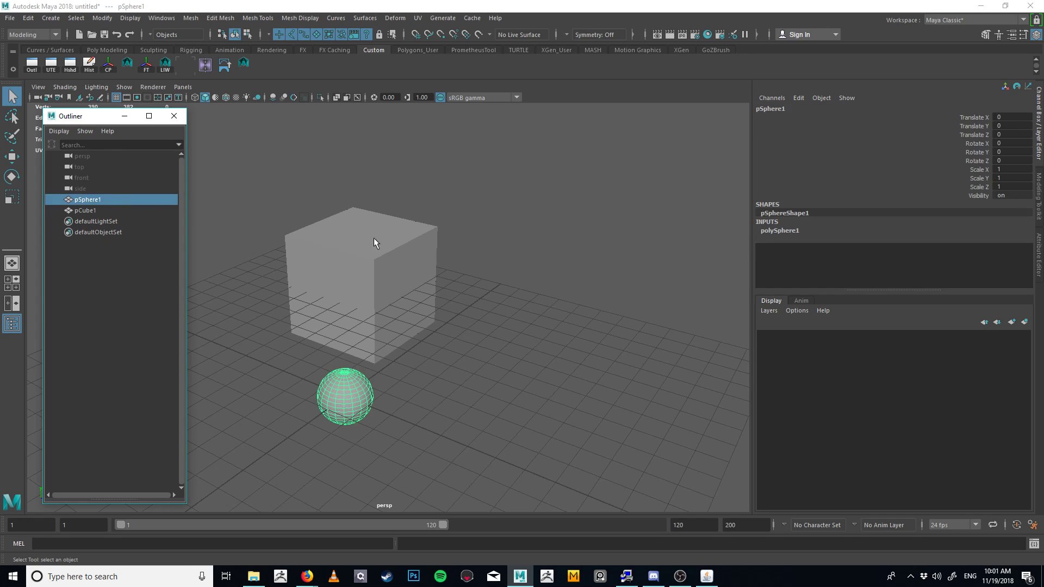
pyautogui.click(112, 212)
pyautogui.doubleClick(115, 199)
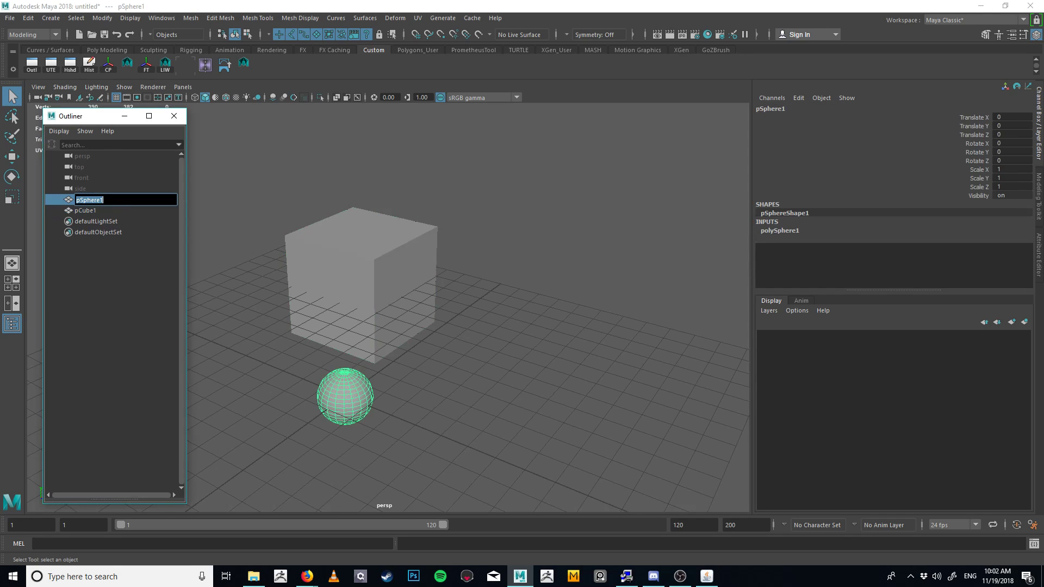
pyautogui.keyDown('alt'); pyautogui.moveTo(356, 283); pyautogui.dragTo(459, 320, button='middle'); pyautogui.keyUp('alt')
pyautogui.keyDown('alt'); pyautogui.moveTo(334, 412); pyautogui.dragTo(308, 333, button='middle'); pyautogui.keyUp('alt')
pyautogui.keyDown('alt'); pyautogui.moveTo(308, 333); pyautogui.dragTo(597, 350, button='right'); pyautogui.keyUp('alt')
pyautogui.keyDown('alt'); pyautogui.moveTo(343, 345); pyautogui.dragTo(311, 410); pyautogui.keyUp('alt')
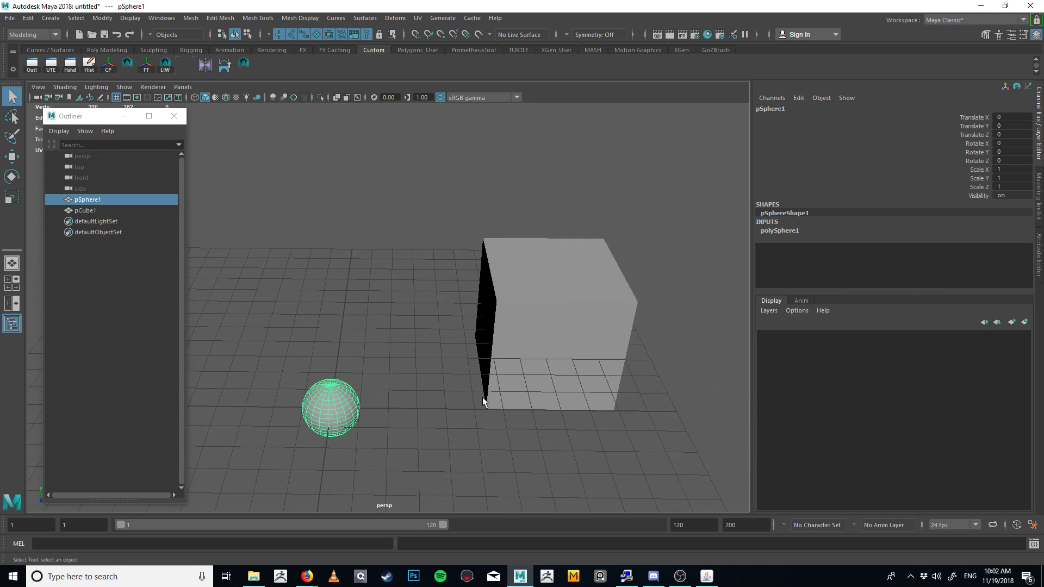
pyautogui.keyDown('alt'); pyautogui.moveTo(453, 429); pyautogui.dragTo(468, 434); pyautogui.keyUp('alt')
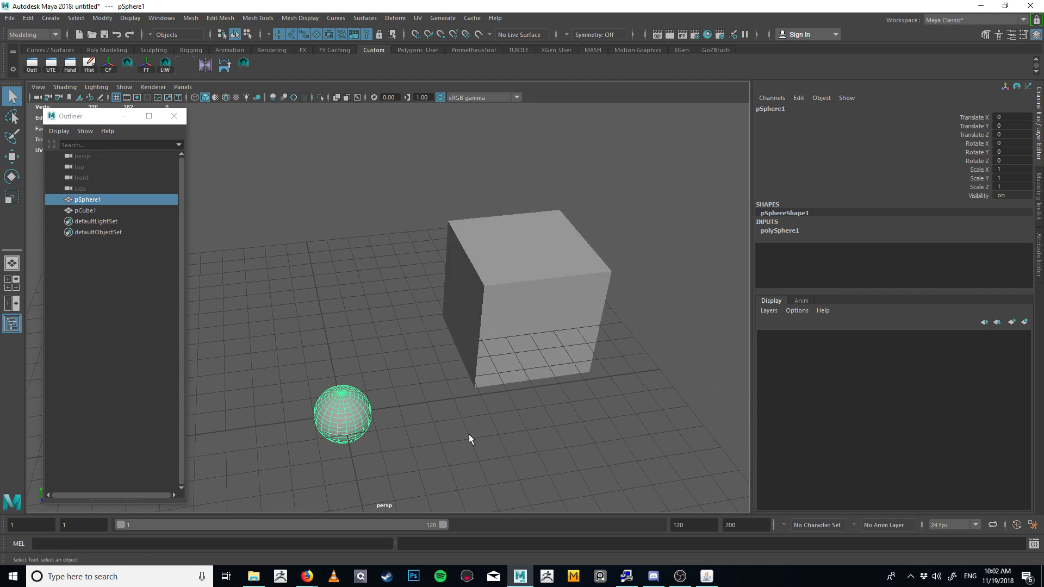
# Clear the selection and add Outliner and Node Editor shortcuts to the Custom shelf.
pyautogui.hotkey('alt', 'space')
pyautogui.click(361, 284)
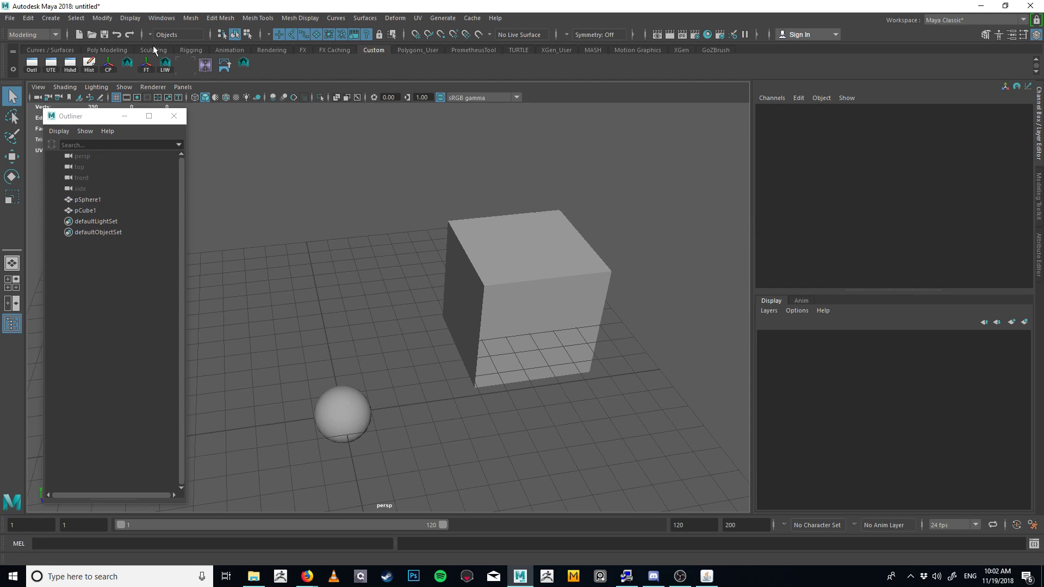
pyautogui.click(162, 18)
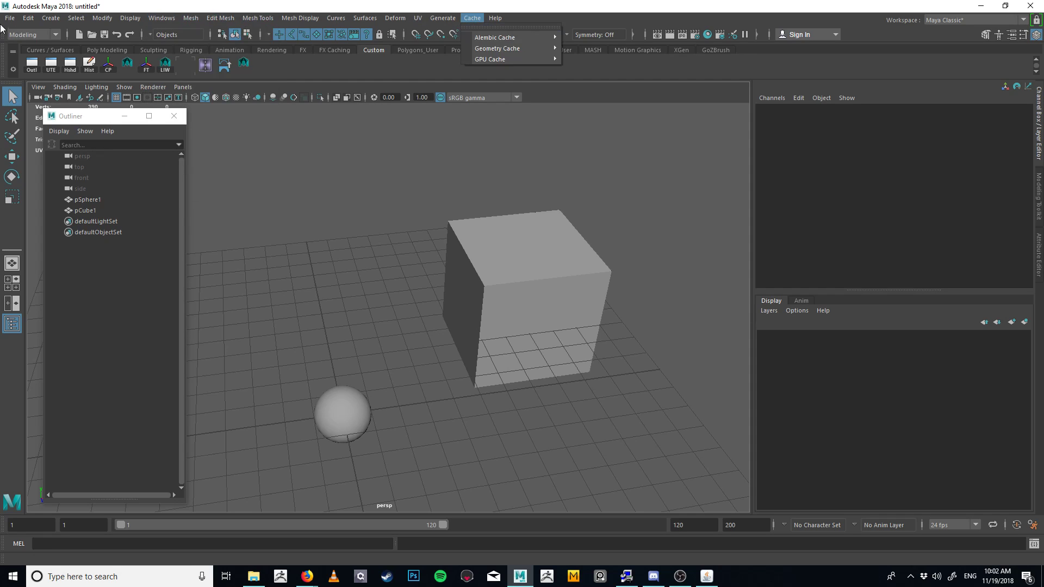
pyautogui.moveTo(167, 21)
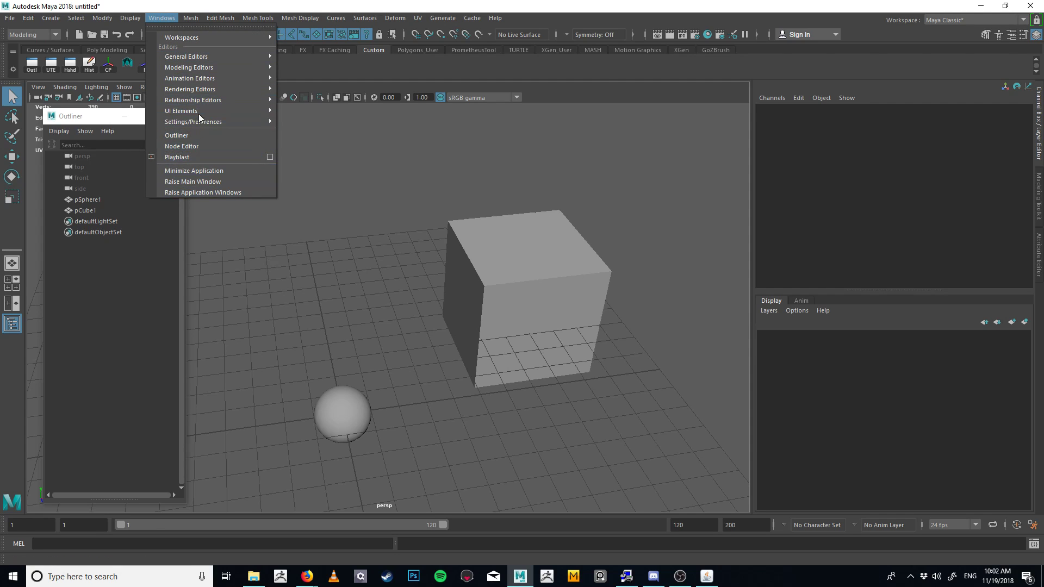
pyautogui.moveTo(195, 59)
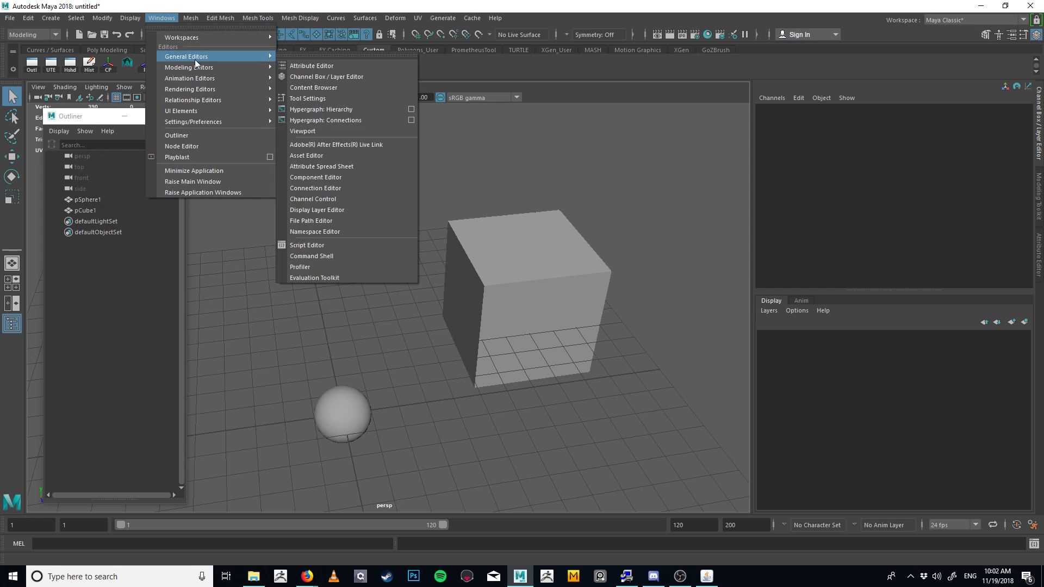
pyautogui.keyDown('ctrl'); pyautogui.keyDown('shift'); pyautogui.click(185, 145); pyautogui.keyUp('shift'); pyautogui.keyUp('ctrl')
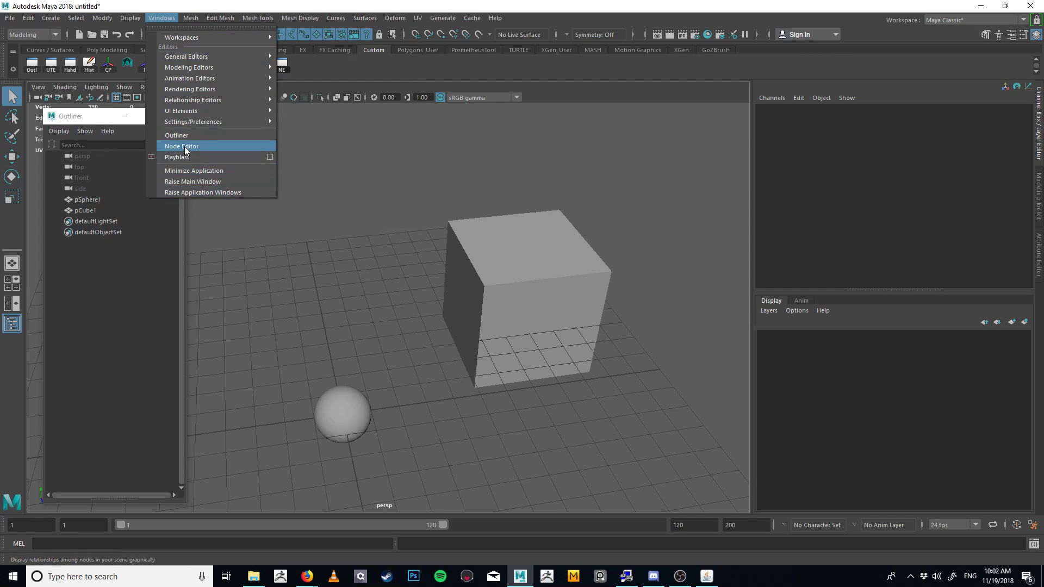
pyautogui.click(350, 138)
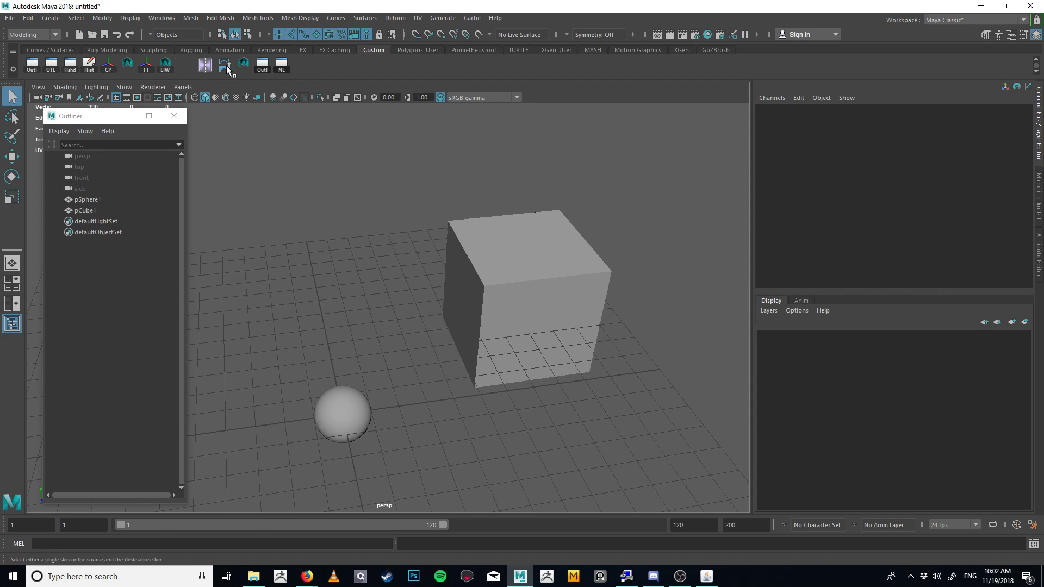
# Delete the newly added Node Editor and Outliner shortcuts from the Custom shelf.
pyautogui.rightClick(284, 65)
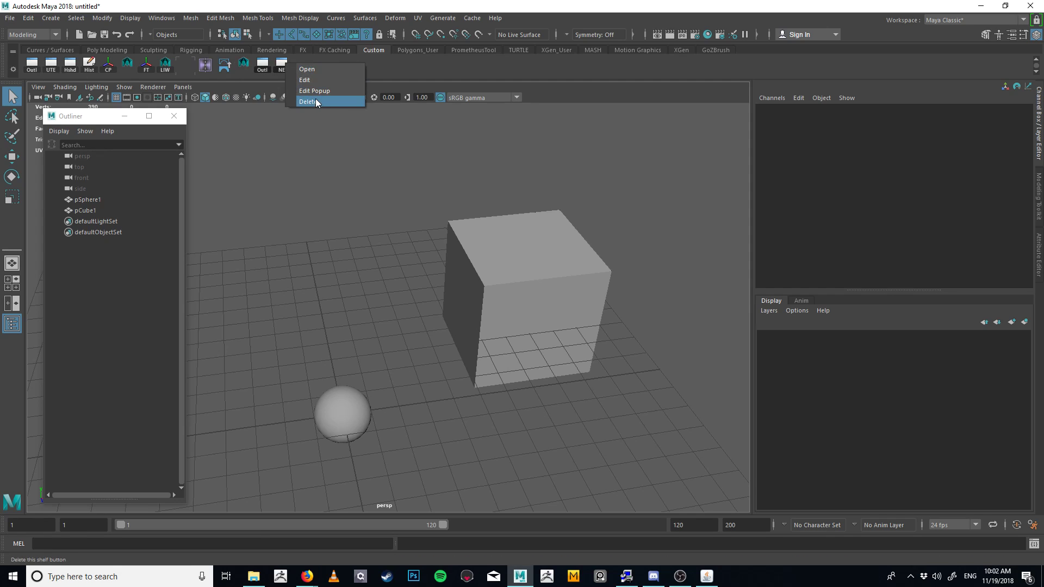
pyautogui.click(316, 101)
pyautogui.rightClick(263, 65)
pyautogui.click(270, 102)
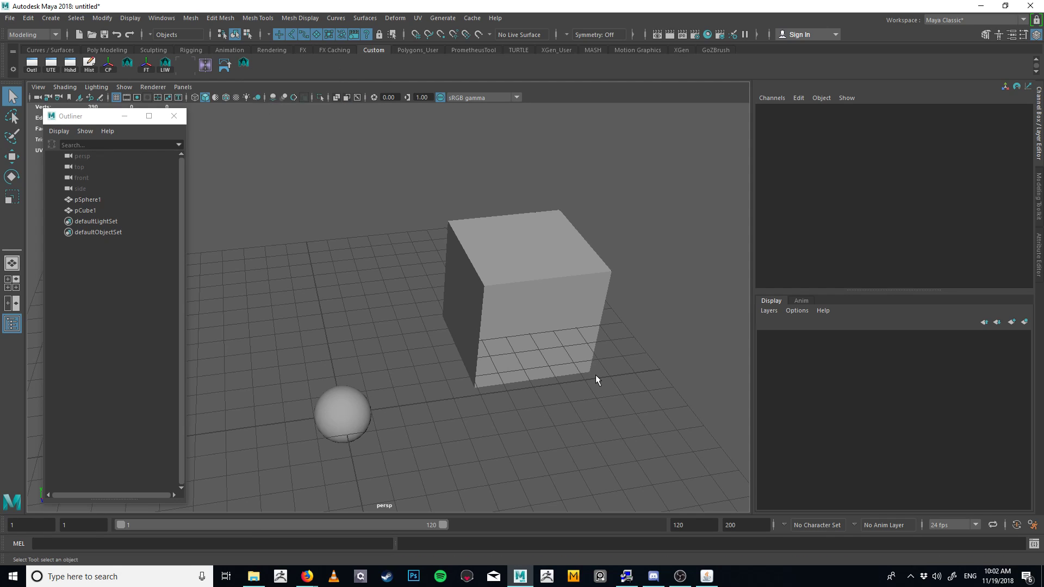
# Select the cube and move it along the X axis to about X 4.0.
pyautogui.click(589, 312)
pyautogui.keyDown('alt'); pyautogui.moveTo(588, 312); pyautogui.dragTo(587, 368); pyautogui.keyUp('alt')
pyautogui.press('w')
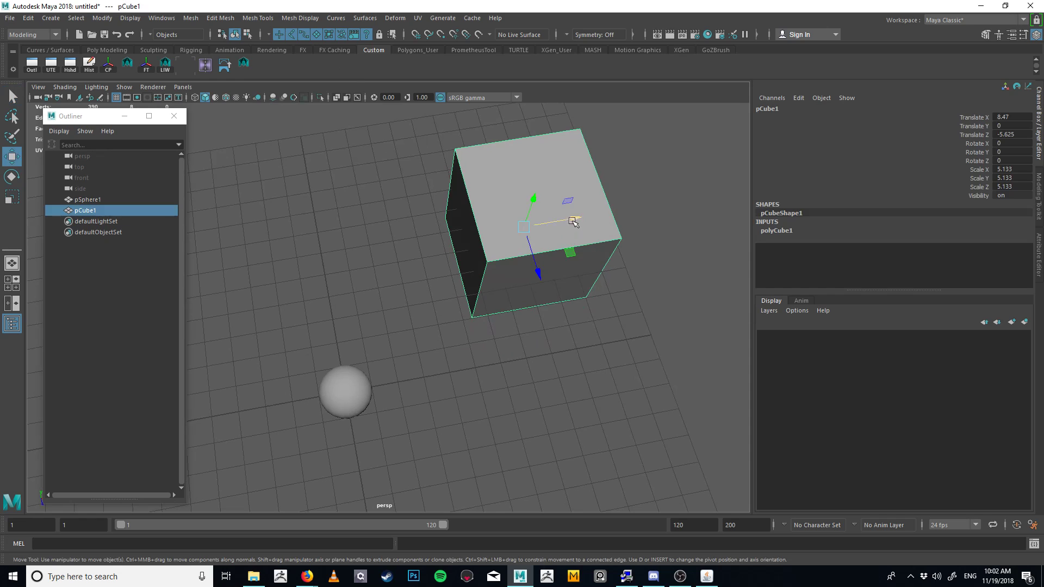
pyautogui.moveTo(574, 223); pyautogui.dragTo(469, 232)
pyautogui.press('q')
pyautogui.press('w')
pyautogui.keyDown('alt'); pyautogui.moveTo(428, 284); pyautogui.dragTo(489, 209); pyautogui.keyUp('alt')
pyautogui.keyDown('alt'); pyautogui.moveTo(429, 291); pyautogui.dragTo(500, 234, button='middle'); pyautogui.keyUp('alt')
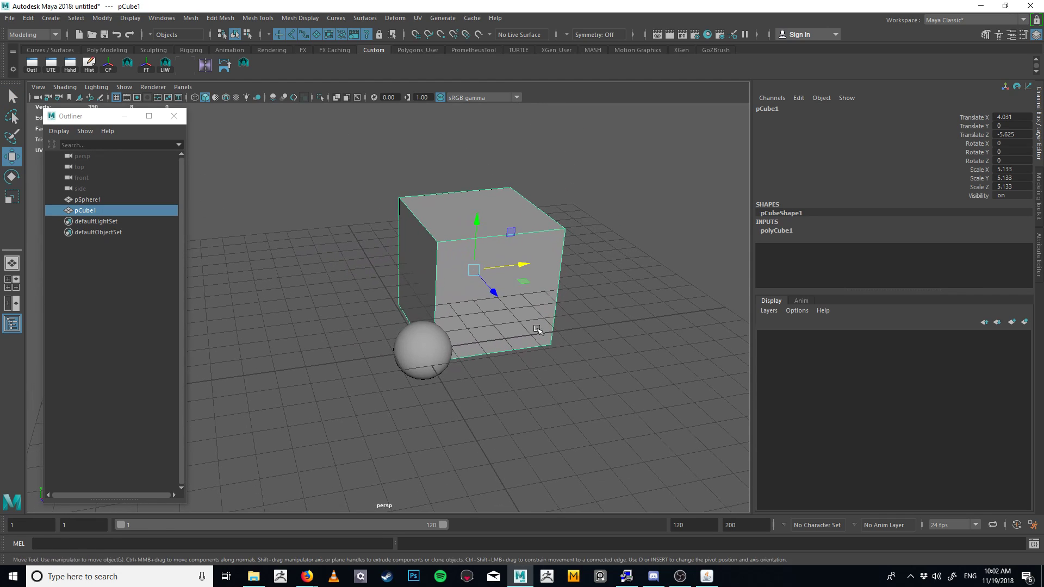
# Move the cube away from the sphere along the Z axis to about Z -8.1.
pyautogui.keyDown('alt'); pyautogui.moveTo(498, 280); pyautogui.dragTo(510, 325); pyautogui.keyUp('alt')
pyautogui.moveTo(490, 247); pyautogui.dragTo(455, 216)
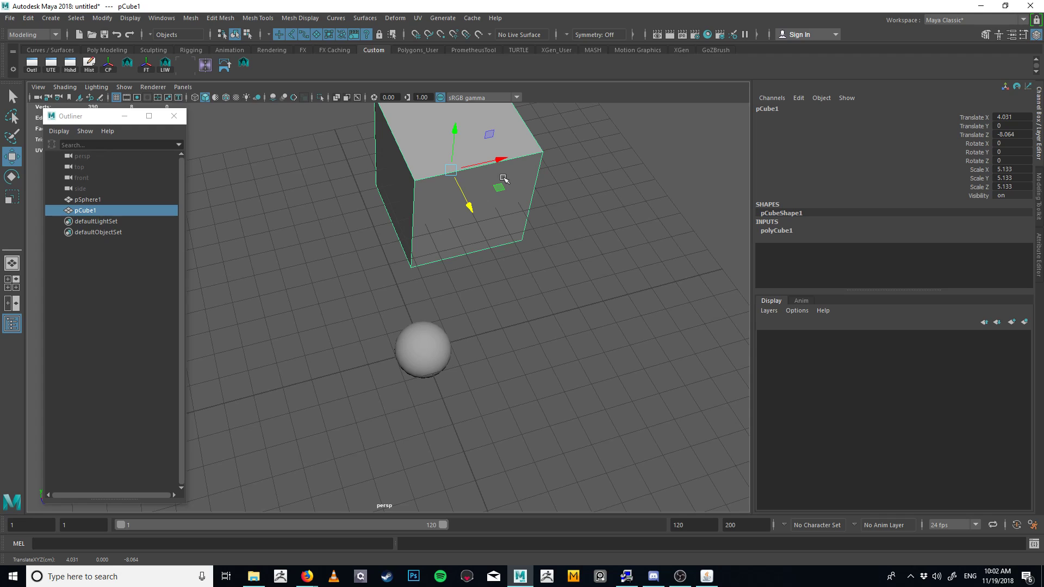
pyautogui.keyDown('alt'); pyautogui.moveTo(567, 230); pyautogui.dragTo(543, 319); pyautogui.keyUp('alt')
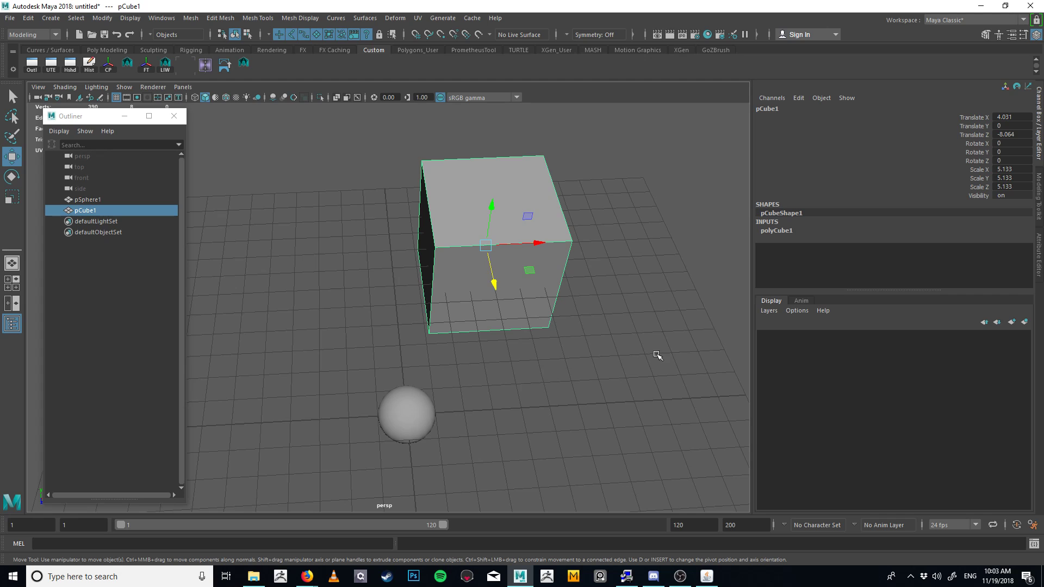
pyautogui.keyDown('alt'); pyautogui.moveTo(629, 422); pyautogui.dragTo(660, 377, button='middle'); pyautogui.keyUp('alt')
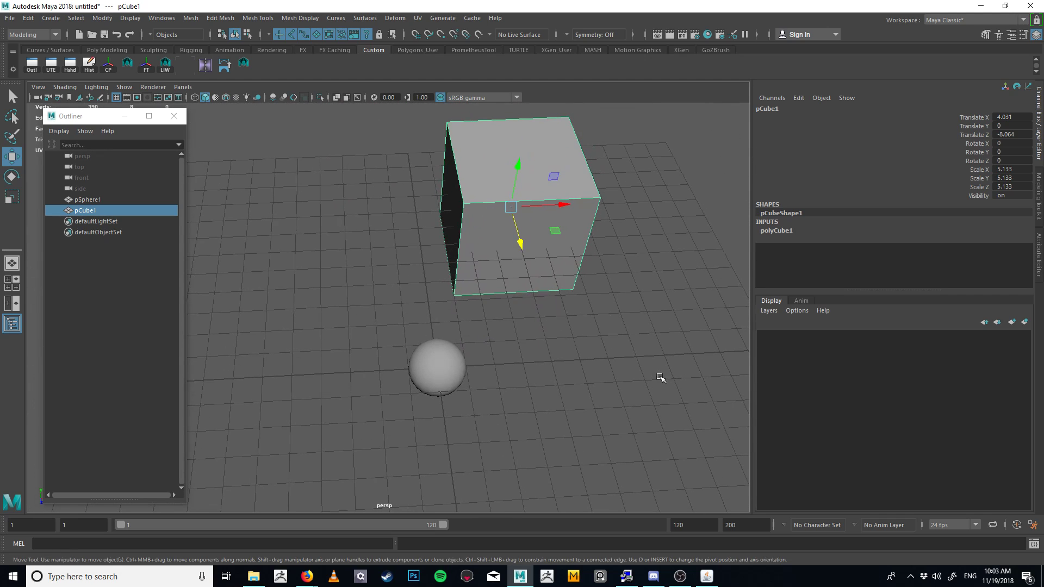
# Switch between the Select and Move tools, try moving the cube to about Z -2.5, and undo the move.
pyautogui.press('q')
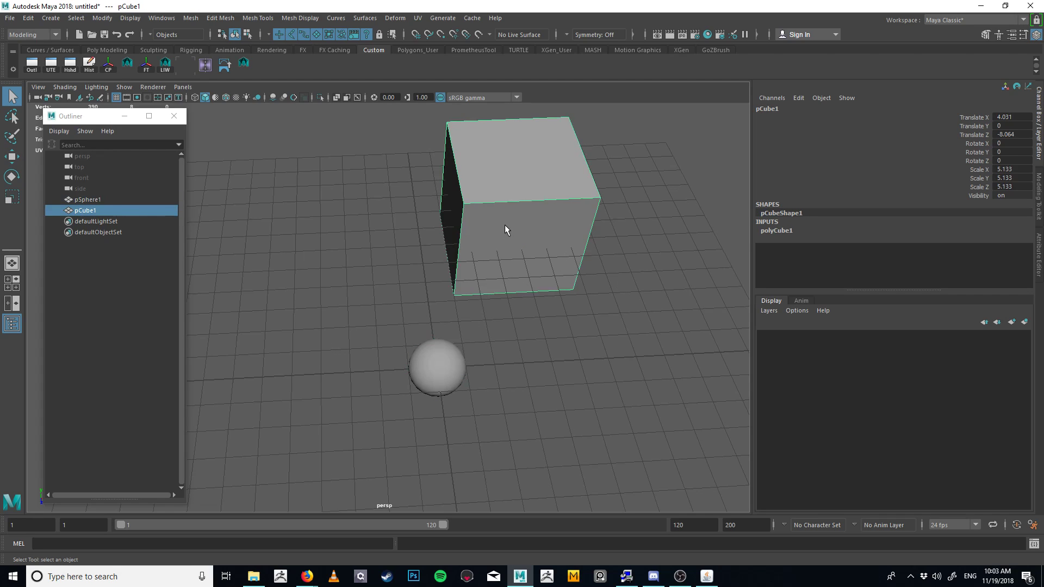
pyautogui.press('w')
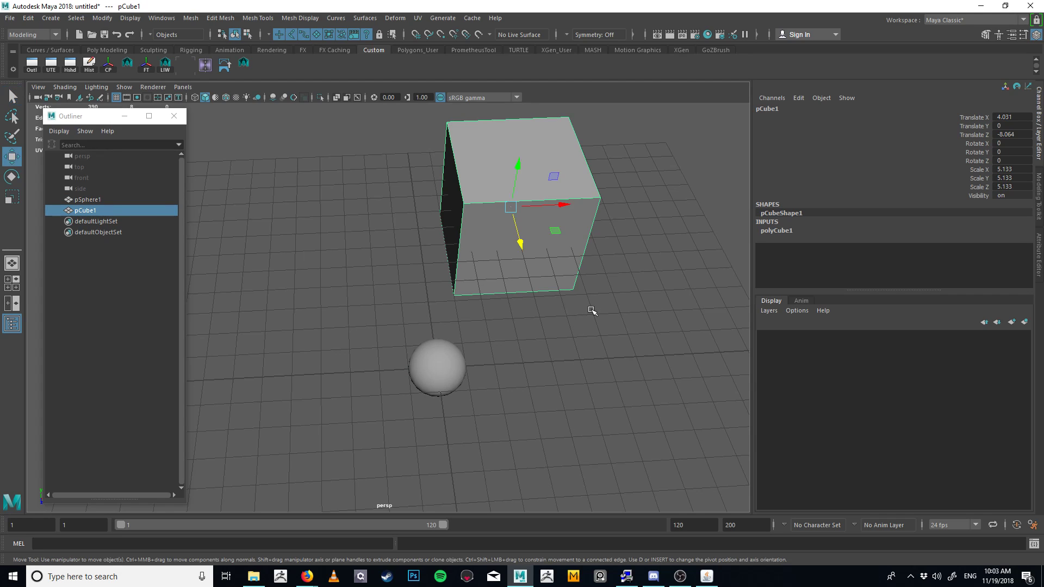
pyautogui.moveTo(513, 232); pyautogui.dragTo(541, 334)
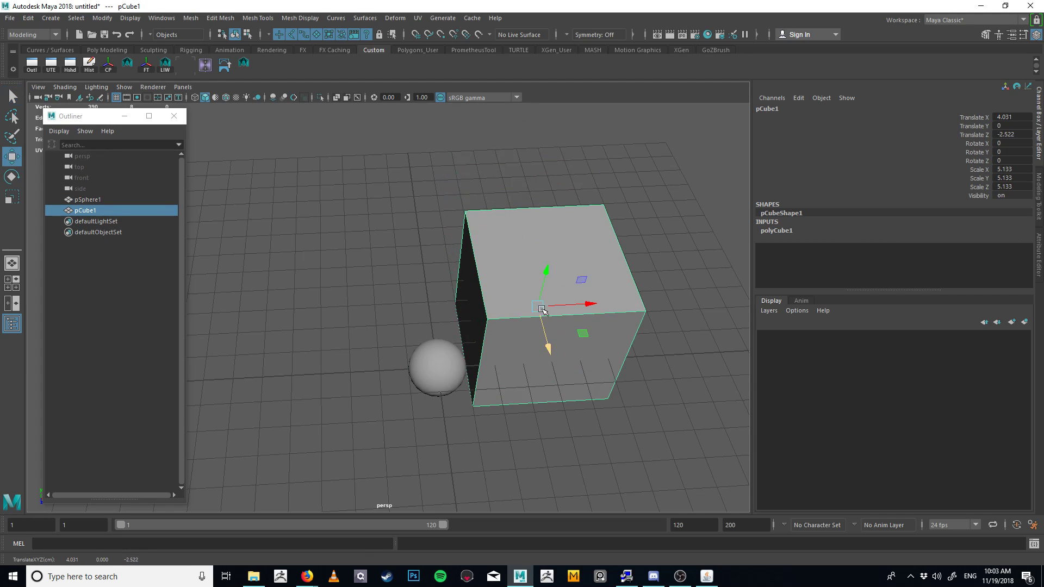
pyautogui.hotkey('ctrl', 'z')
# Cycle through the Rotate, Scale and Show Manipulator tools on the cube, ending with the Move tool.
pyautogui.keyDown('alt'); pyautogui.moveTo(568, 205); pyautogui.dragTo(639, 270); pyautogui.keyUp('alt')
pyautogui.press('e')
pyautogui.press('r')
pyautogui.press('t')
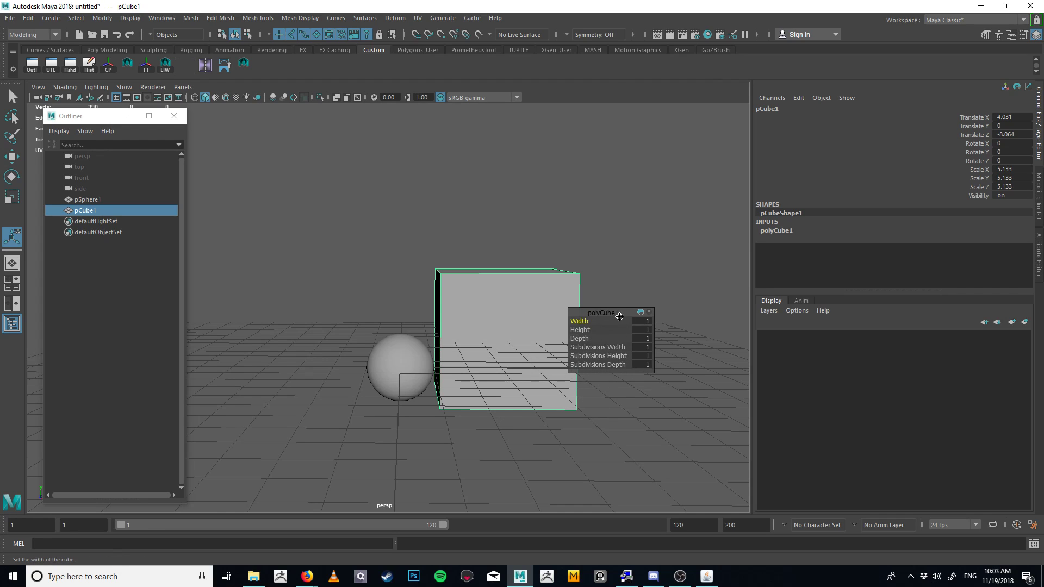
pyautogui.keyDown('alt'); pyautogui.moveTo(477, 339); pyautogui.dragTo(526, 298); pyautogui.keyUp('alt')
pyautogui.press('e')
pyautogui.press('w')
pyautogui.press('e')
pyautogui.keyDown('alt'); pyautogui.moveTo(588, 356); pyautogui.dragTo(550, 354, button='middle'); pyautogui.keyUp('alt')
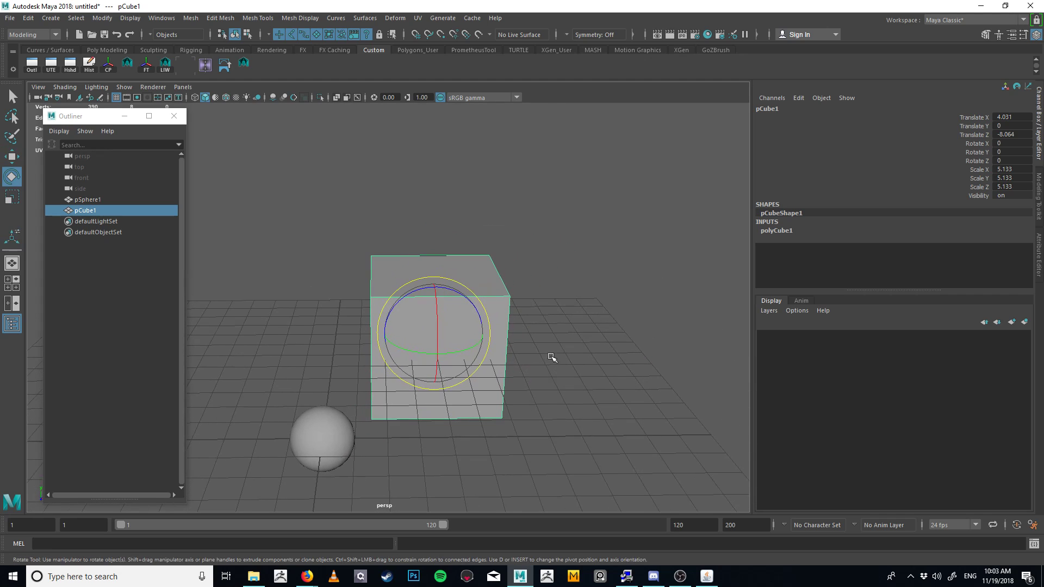
pyautogui.press('w')
# Try moving the cube freely on several axes with the manipulator's centre handle, and undo the moves.
pyautogui.keyDown('alt'); pyautogui.moveTo(551, 353); pyautogui.dragTo(545, 195); pyautogui.keyUp('alt')
pyautogui.hotkey('ctrl', 'z')
pyautogui.moveTo(337, 314)
pyautogui.keyDown('alt'); pyautogui.mouseDown()
pyautogui.moveTo(415, 263)
pyautogui.moveTo(352, 306)
pyautogui.mouseUp(); pyautogui.keyUp('alt')
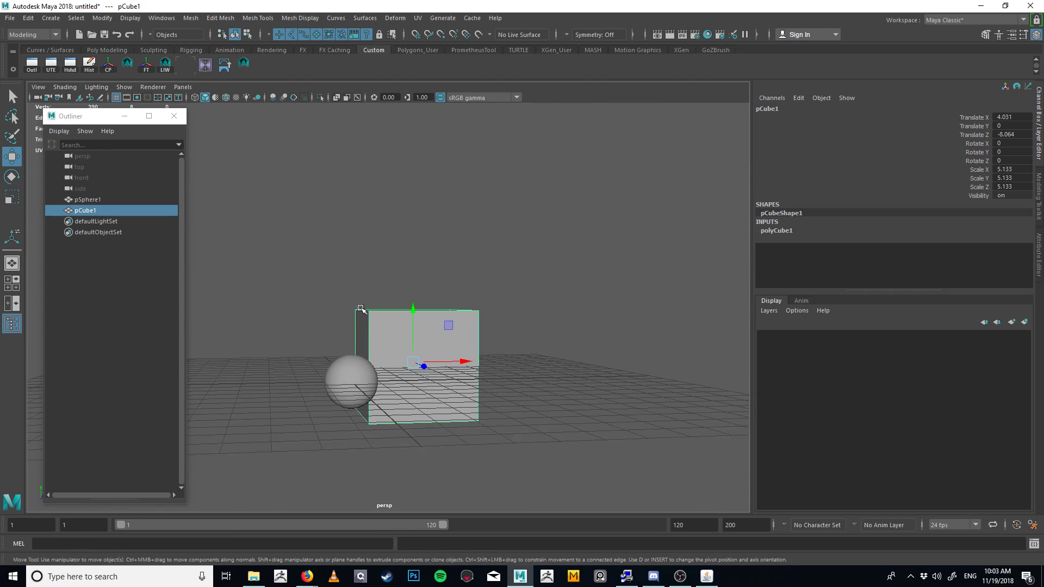
pyautogui.moveTo(415, 363)
pyautogui.mouseDown()
pyautogui.moveTo(629, 303)
pyautogui.moveTo(489, 361)
pyautogui.moveTo(422, 360)
pyautogui.mouseUp()
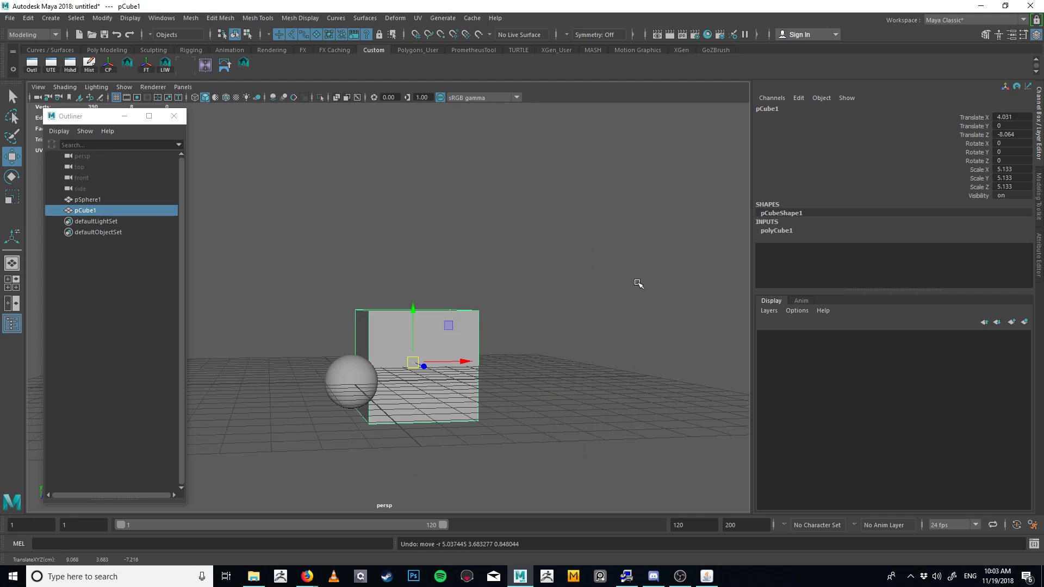
pyautogui.moveTo(551, 308); pyautogui.dragTo(655, 278, button='middle')
pyautogui.keyDown('alt'); pyautogui.moveTo(655, 278); pyautogui.dragTo(634, 366); pyautogui.keyUp('alt')
pyautogui.hotkey('ctrl', 'z')
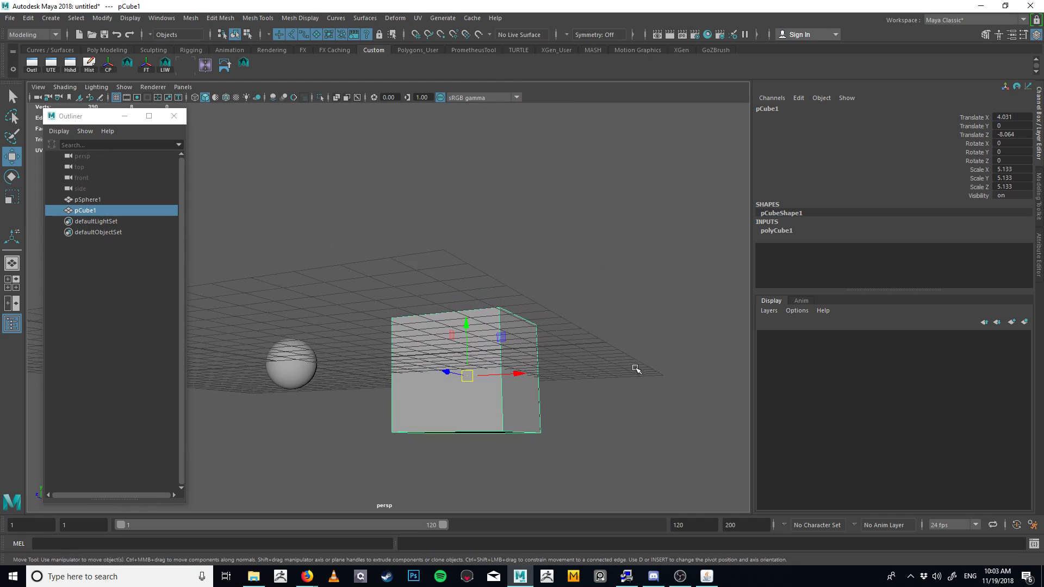
# Try the cube's component selection modes, ending in face mode, and select faces on the cube.
pyautogui.keyDown('alt'); pyautogui.moveTo(587, 292); pyautogui.dragTo(595, 300); pyautogui.keyUp('alt')
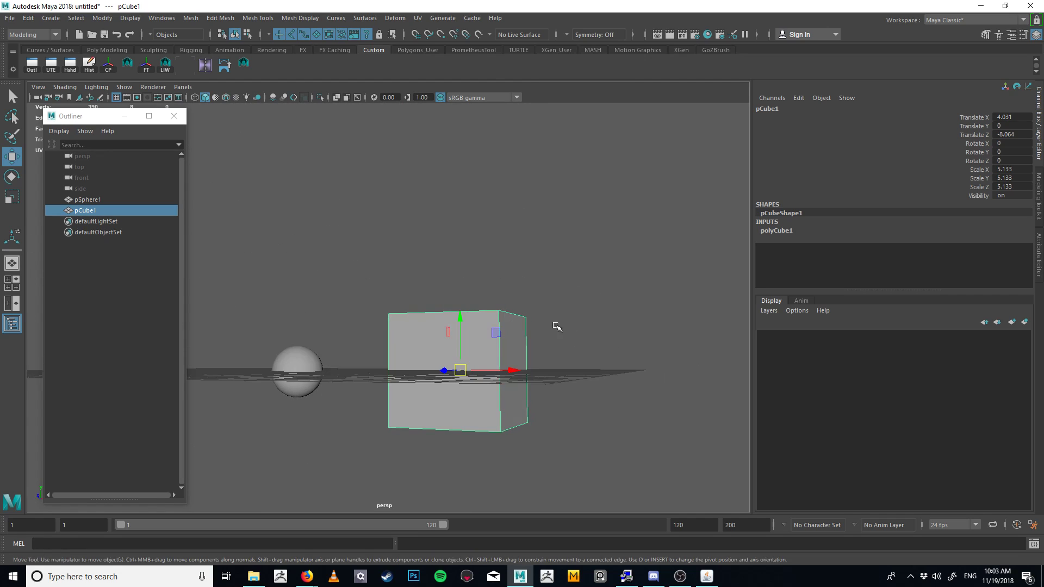
pyautogui.keyDown('alt'); pyautogui.moveTo(562, 361); pyautogui.dragTo(625, 361); pyautogui.keyUp('alt')
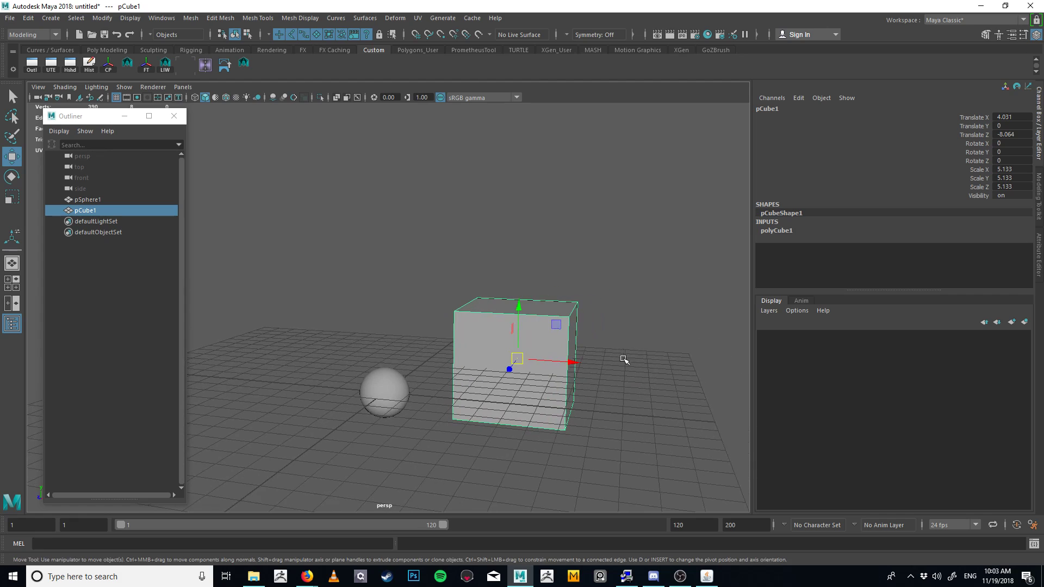
pyautogui.rightClick(567, 330)
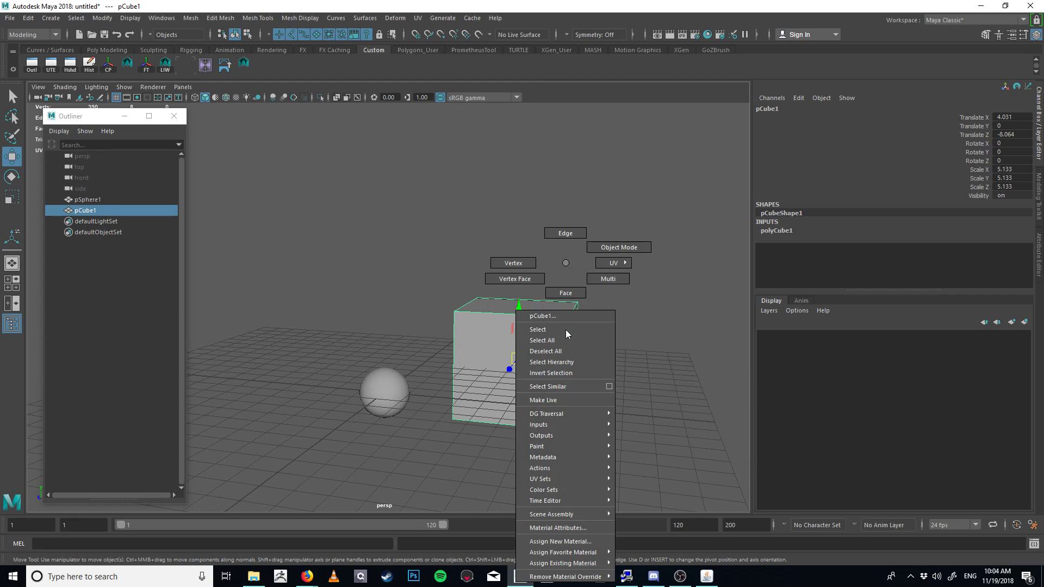
pyautogui.moveTo(566, 329); pyautogui.dragTo(600, 267, button='right')
pyautogui.moveTo(513, 281); pyautogui.dragTo(573, 233, button='right')
pyautogui.moveTo(566, 294)
pyautogui.mouseDown(button='right')
pyautogui.moveTo(530, 267)
pyautogui.moveTo(565, 292)
pyautogui.mouseUp(button='right')
pyautogui.click(523, 380)
pyautogui.keyDown('alt'); pyautogui.moveTo(669, 373); pyautogui.dragTo(550, 414); pyautogui.keyUp('alt')
pyautogui.keyDown('alt'); pyautogui.moveTo(544, 413); pyautogui.dragTo(372, 284, button='middle'); pyautogui.keyUp('alt')
pyautogui.keyDown('alt'); pyautogui.moveTo(372, 284); pyautogui.dragTo(478, 245, button='right'); pyautogui.keyUp('alt')
pyautogui.keyDown('shift'); pyautogui.click(507, 234); pyautogui.keyUp('shift')
pyautogui.keyDown('alt'); pyautogui.moveTo(536, 225); pyautogui.dragTo(549, 348, button='middle'); pyautogui.keyUp('alt')
# Try vertex selection on the cube, undo the last change, and activate the Select tool with the whole cube selected.
pyautogui.rightClick(412, 294)
pyautogui.moveTo(427, 252); pyautogui.dragTo(373, 250, button='right')
pyautogui.click(313, 242)
pyautogui.moveTo(709, 177); pyautogui.dragTo(186, 401)
pyautogui.keyDown('alt'); pyautogui.moveTo(418, 371); pyautogui.dragTo(547, 309); pyautogui.keyUp('alt')
pyautogui.hotkey('ctrl', 'z')
pyautogui.keyDown('alt'); pyautogui.moveTo(551, 299); pyautogui.dragTo(671, 313, button='middle'); pyautogui.keyUp('alt')
pyautogui.keyDown('alt'); pyautogui.moveTo(671, 312); pyautogui.dragTo(471, 312, button='right'); pyautogui.keyUp('alt')
pyautogui.keyDown('alt'); pyautogui.moveTo(471, 312); pyautogui.dragTo(455, 305, button='middle'); pyautogui.keyUp('alt')
pyautogui.keyDown('alt'); pyautogui.moveTo(454, 305); pyautogui.dragTo(605, 170, button='right'); pyautogui.keyUp('alt')
pyautogui.press('q')
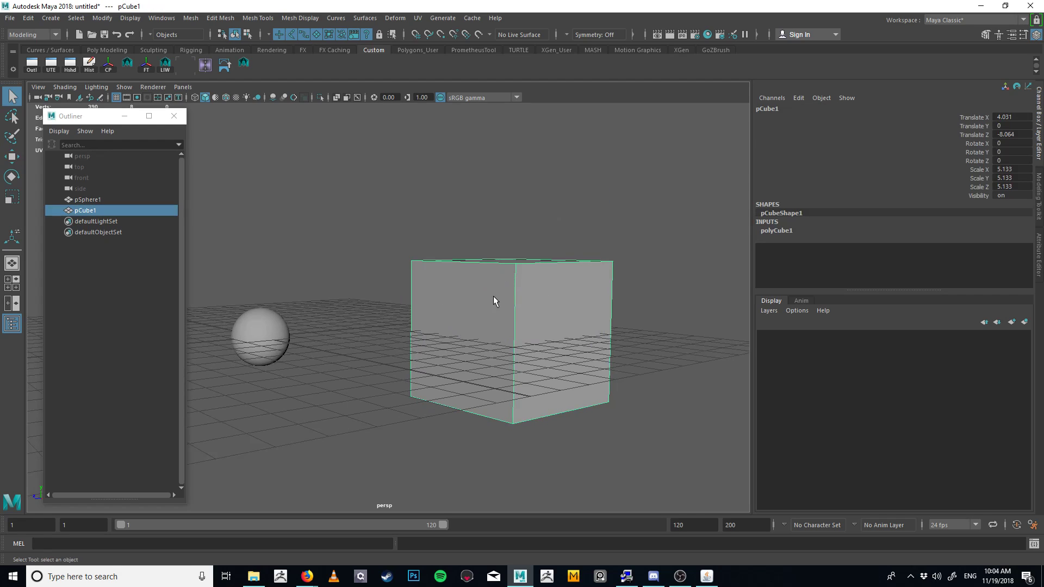
# Try edge selection on the cube and picking the sphere, ending with the whole cube selected.
pyautogui.moveTo(520, 113); pyautogui.dragTo(520, 111, button='right')
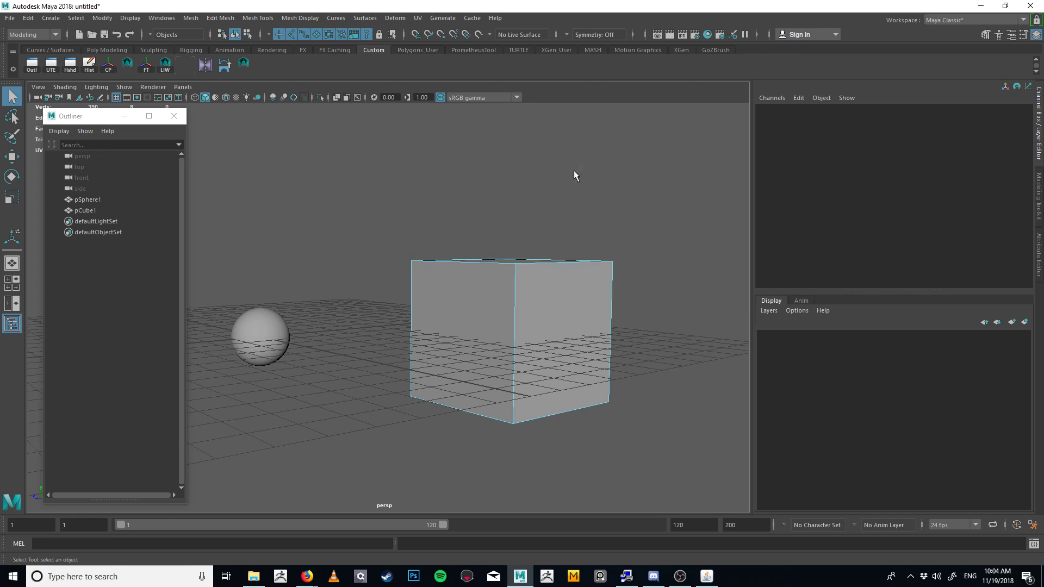
pyautogui.keyDown('alt'); pyautogui.moveTo(585, 271); pyautogui.dragTo(592, 298); pyautogui.keyUp('alt')
pyautogui.click(514, 332)
pyautogui.click(241, 338)
pyautogui.click(623, 292)
pyautogui.click(506, 312)
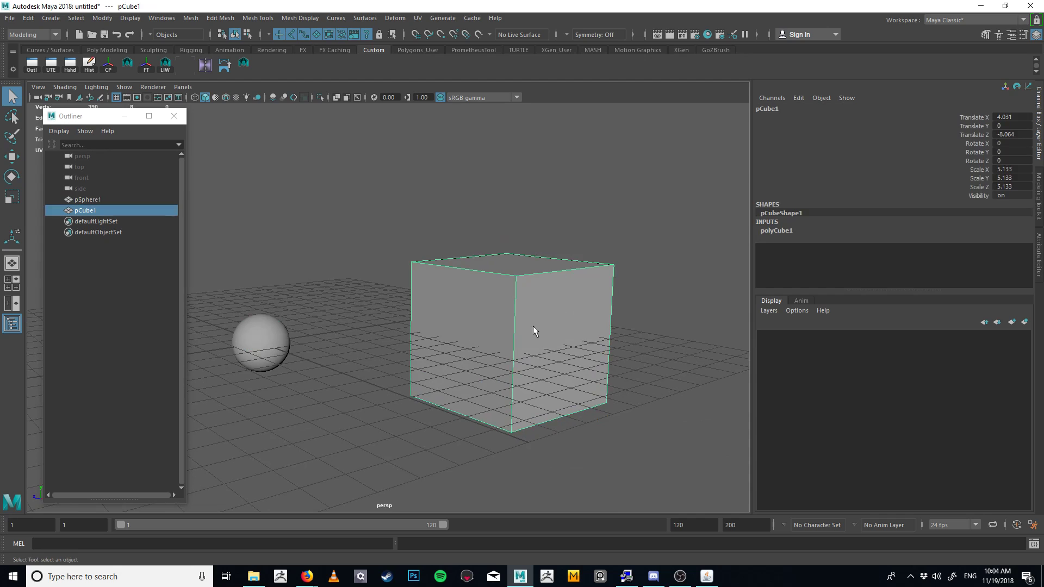
# Set the cube to Object Mode and alternately select the sphere and the cube, ending with the sphere selected.
pyautogui.moveTo(678, 355)
pyautogui.keyDown('alt'); pyautogui.mouseDown()
pyautogui.moveTo(734, 345)
pyautogui.moveTo(694, 366)
pyautogui.mouseUp(); pyautogui.keyUp('alt')
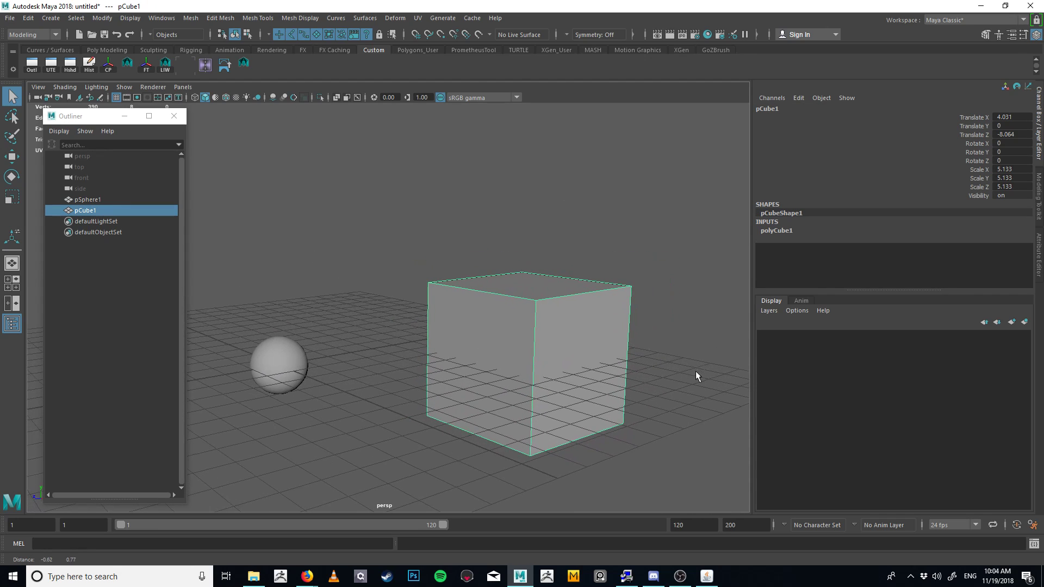
pyautogui.rightClick(575, 326)
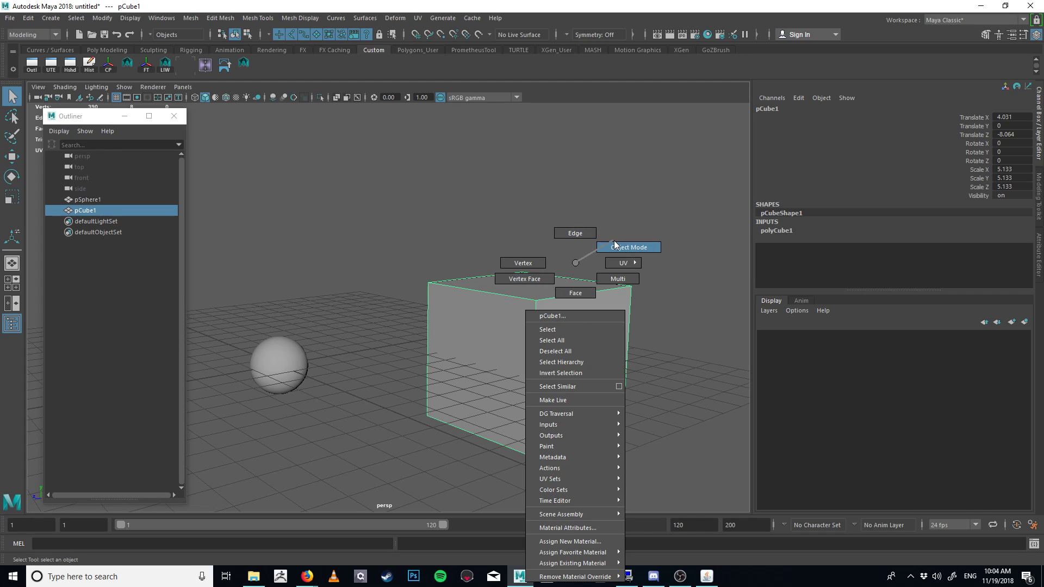
pyautogui.click(628, 247)
pyautogui.keyDown('alt'); pyautogui.moveTo(544, 304); pyautogui.dragTo(370, 350); pyautogui.keyUp('alt')
pyautogui.click(370, 350)
pyautogui.click(524, 311)
pyautogui.click(396, 328)
pyautogui.click(538, 311)
pyautogui.click(394, 329)
pyautogui.keyDown('alt'); pyautogui.moveTo(438, 347); pyautogui.dragTo(467, 322); pyautogui.keyUp('alt')
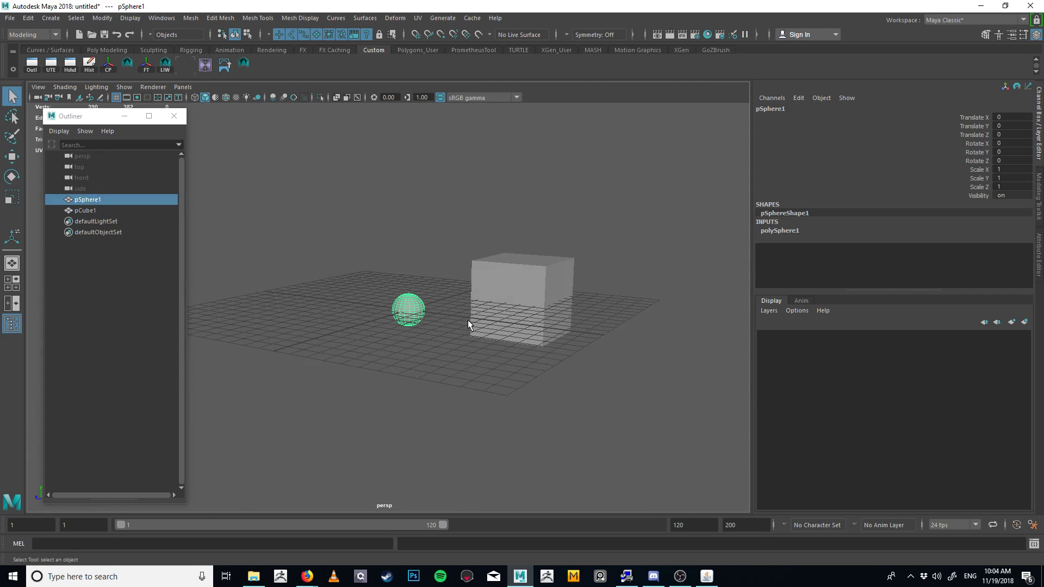
pyautogui.keyDown('alt'); pyautogui.moveTo(543, 350); pyautogui.dragTo(577, 380); pyautogui.keyUp('alt')
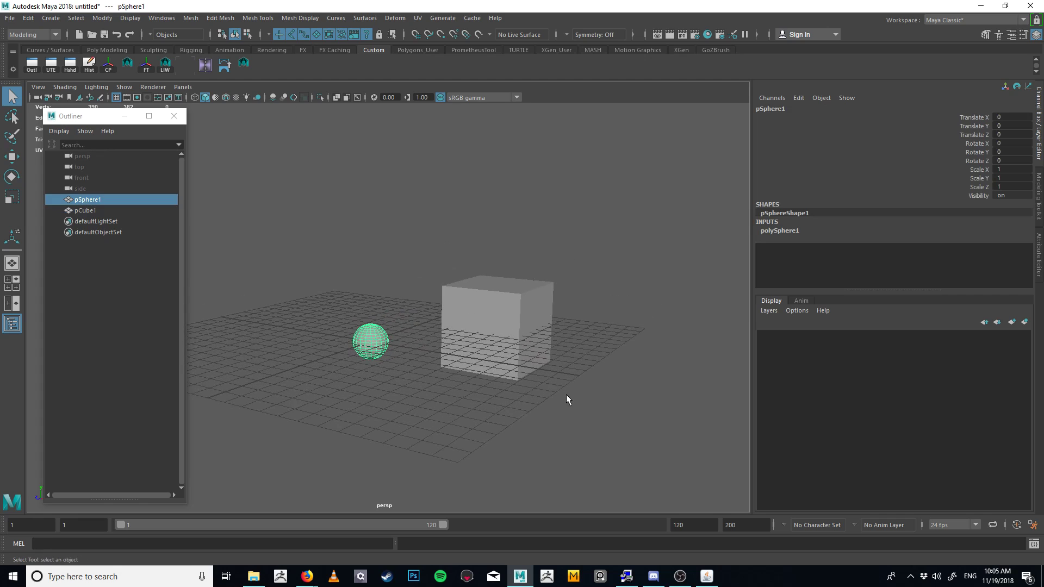
pyautogui.keyDown('alt'); pyautogui.moveTo(503, 384); pyautogui.dragTo(467, 465); pyautogui.keyUp('alt')
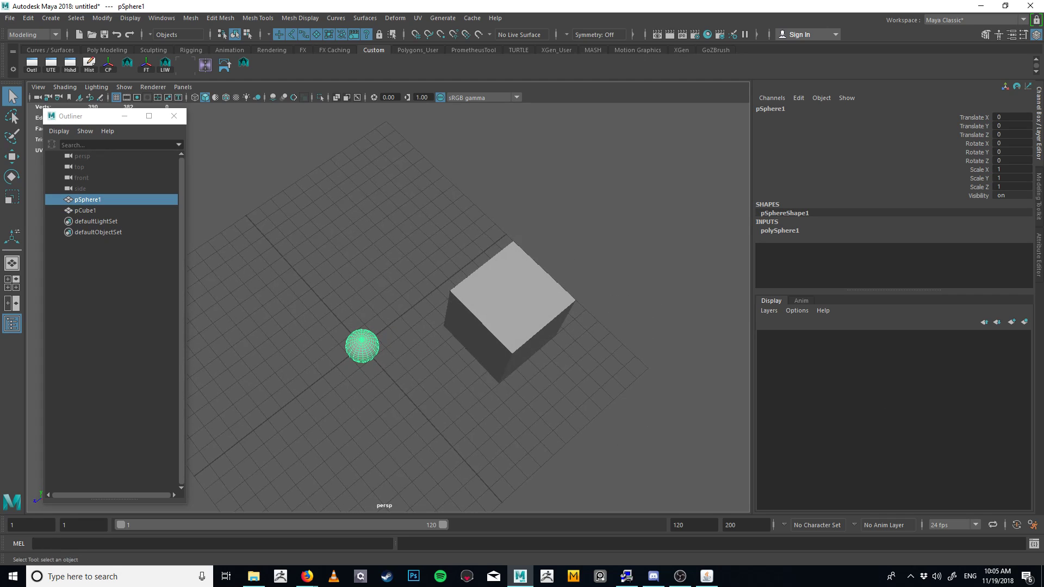
pyautogui.keyDown('alt'); pyautogui.moveTo(580, 405); pyautogui.dragTo(487, 379); pyautogui.keyUp('alt')
pyautogui.keyDown('alt'); pyautogui.moveTo(488, 379); pyautogui.dragTo(507, 374, button='middle'); pyautogui.keyUp('alt')
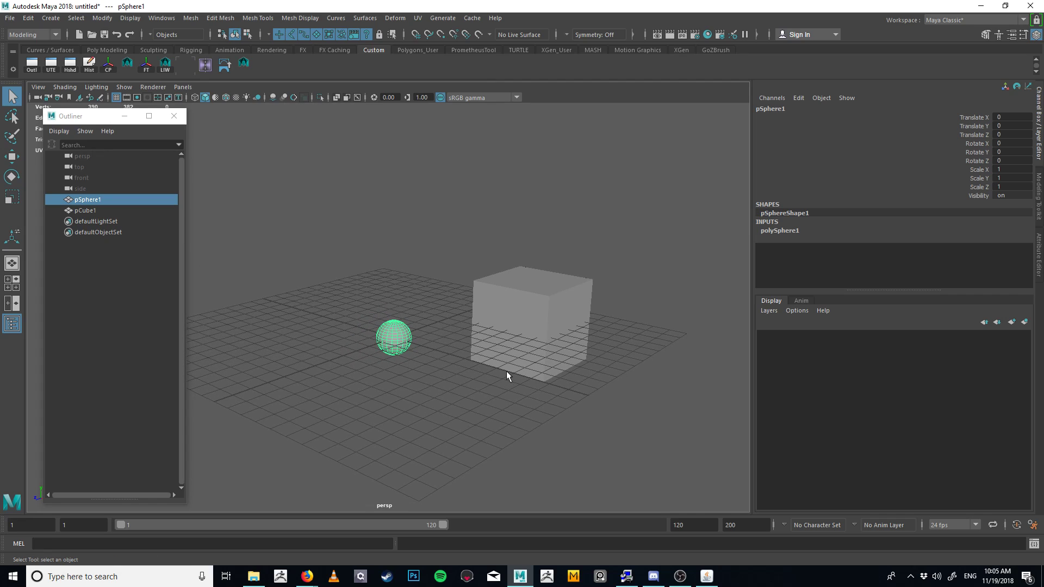